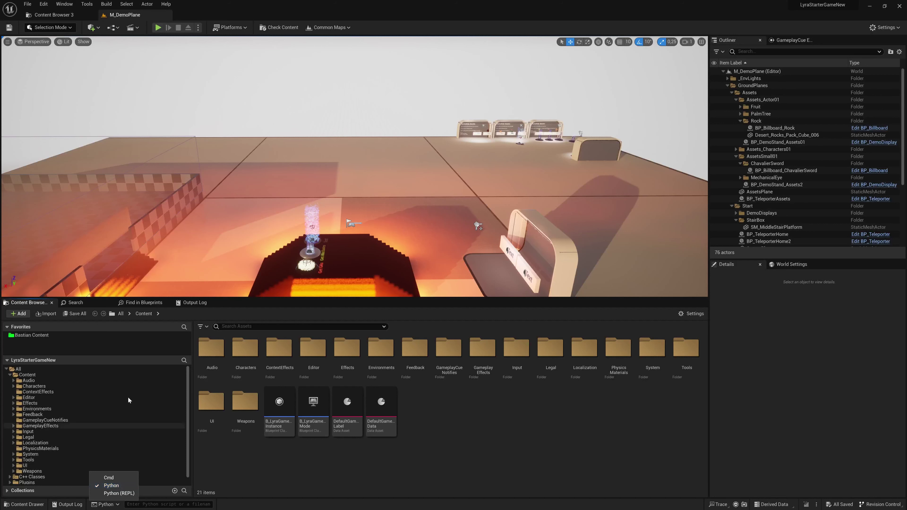
Look up the Python-related plugins in the plugin list by searching for "pyth" and check which are enabled.
left_click(44, 4)
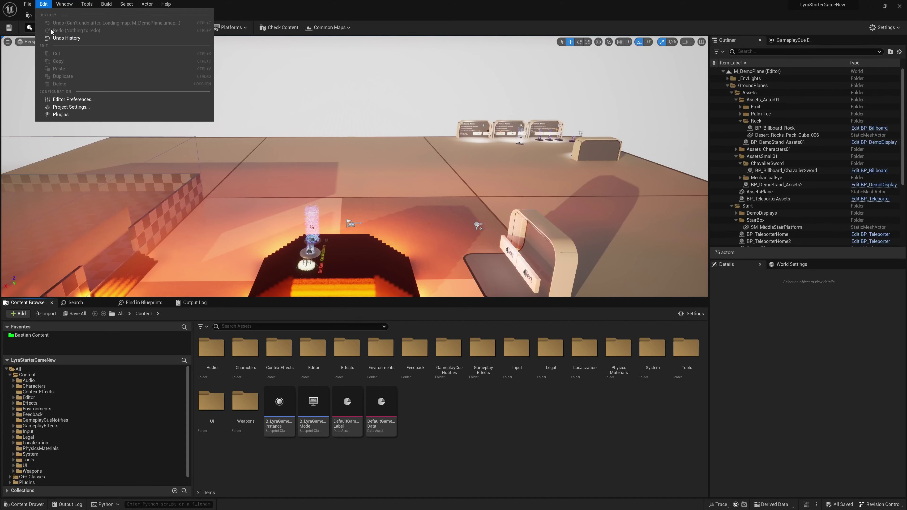
left_click(61, 115)
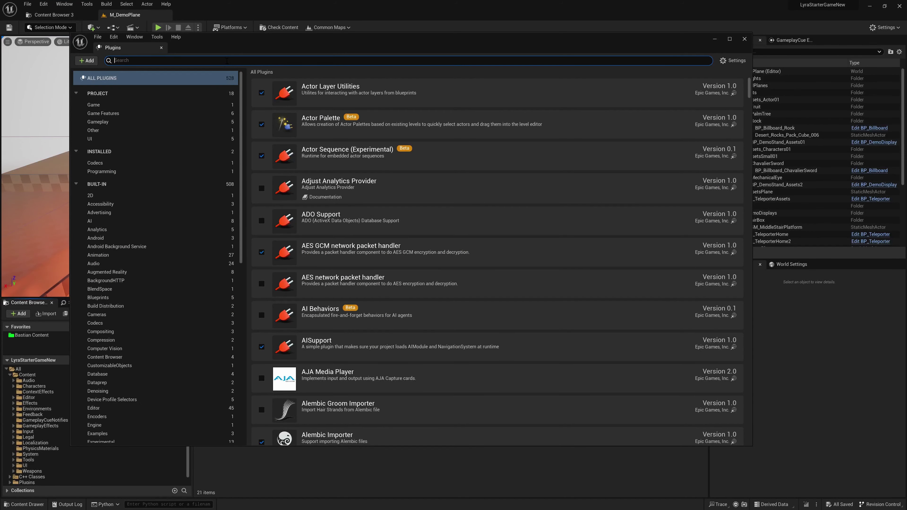
type("pyth")
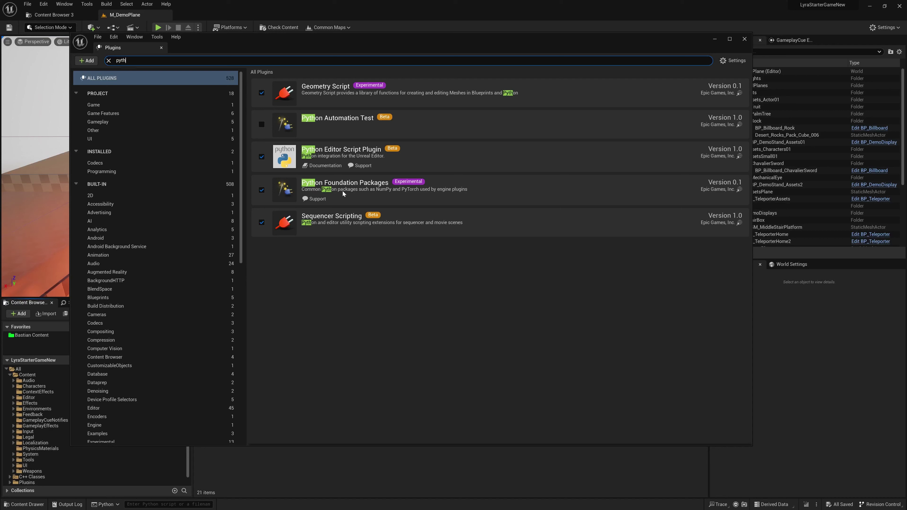
left_click(744, 39)
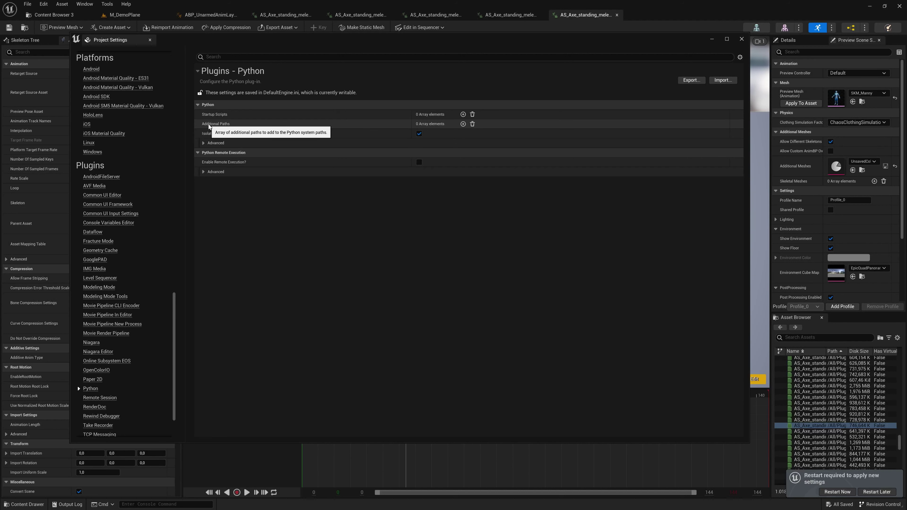
Add an Additional Paths entry to the Python plugin settings pointing to the Python folder of the project's custom plugin under Plugins/GameFeatures.
left_click(463, 124)
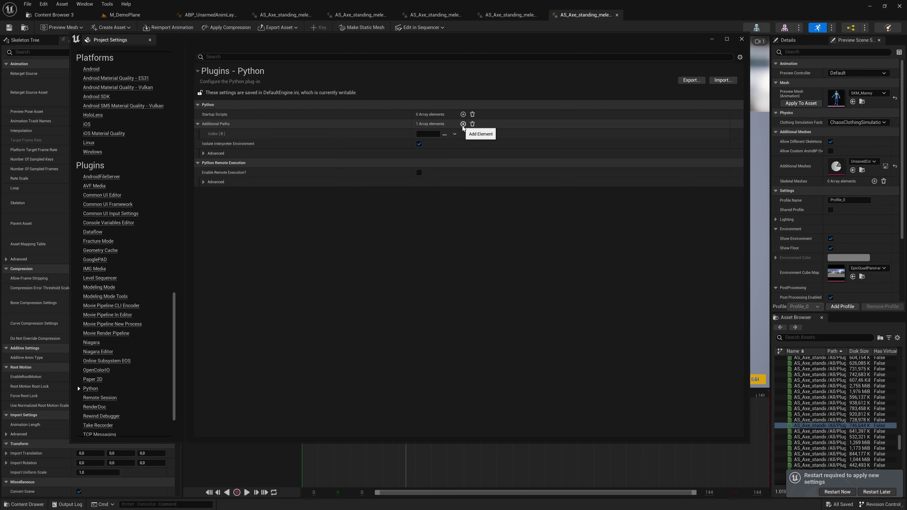
left_click(444, 134)
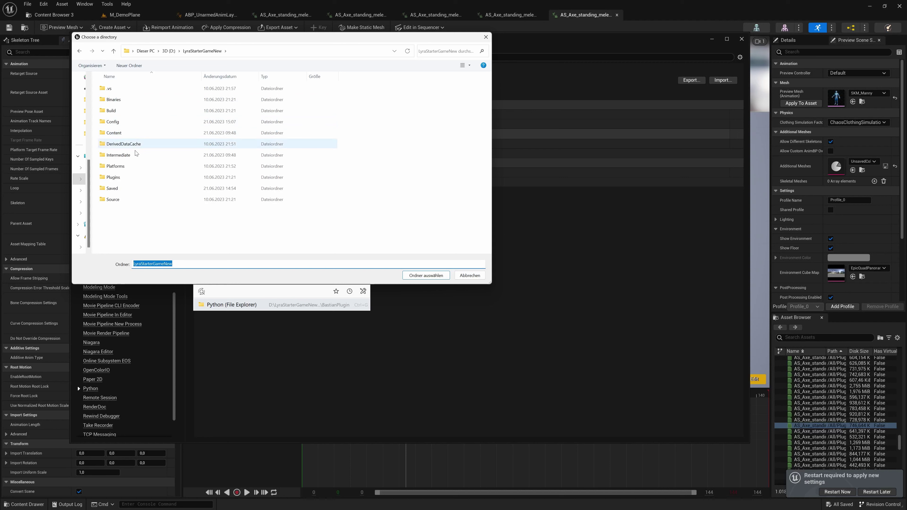
double_click(120, 179)
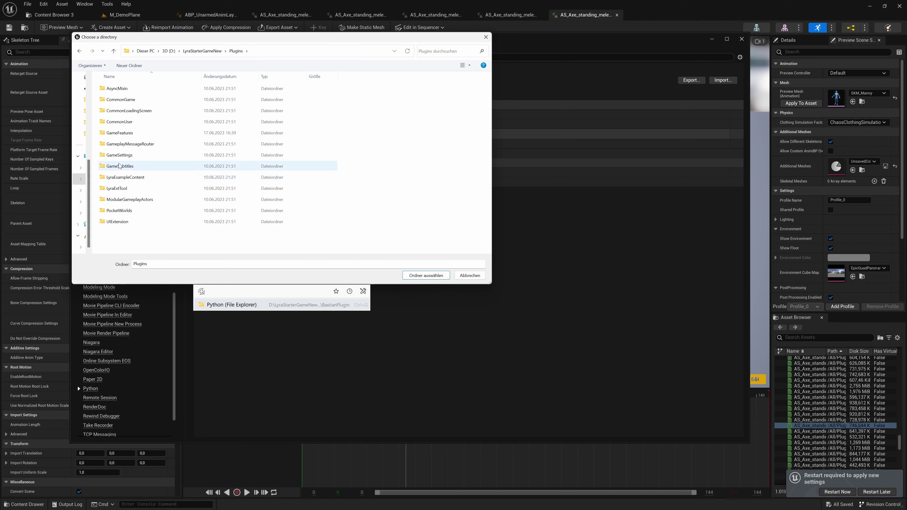
double_click(118, 133)
double_click(113, 89)
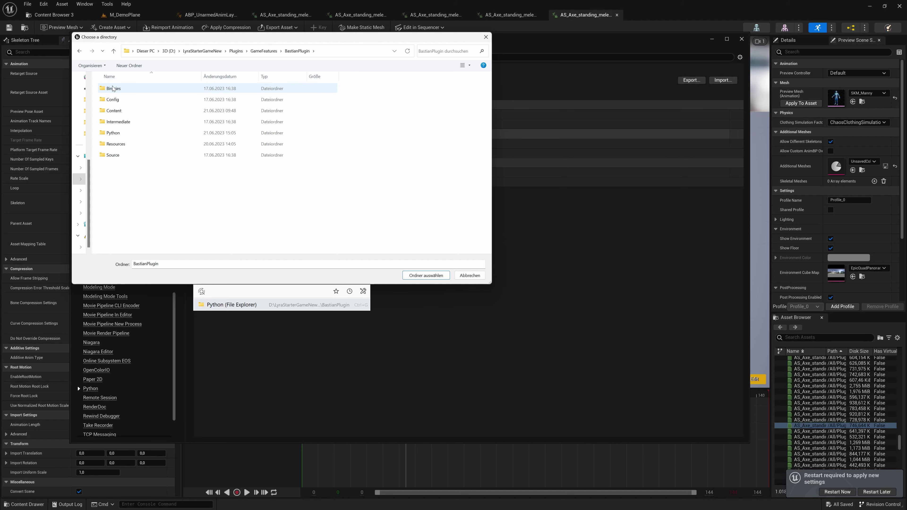
double_click(118, 134)
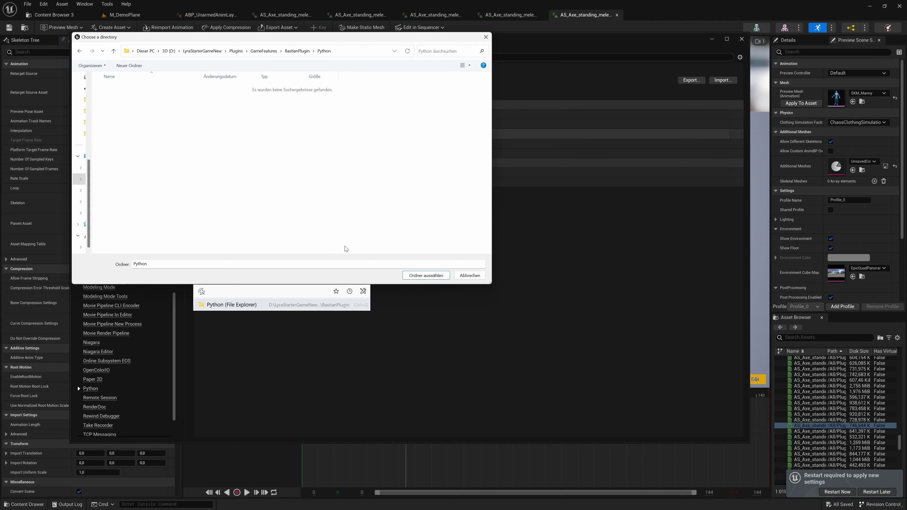
left_click(414, 275)
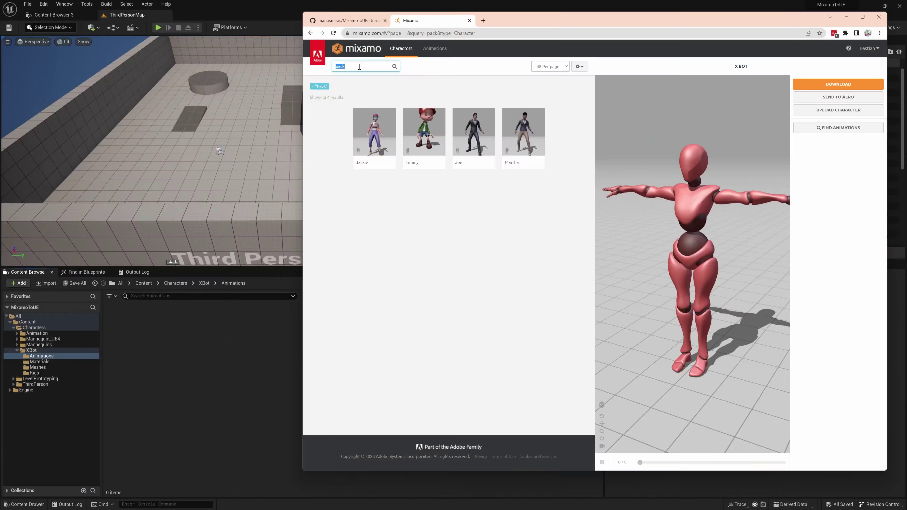
Search the Mixamo characters for "x", choose X Bot, and clear the search filter.
type("x")
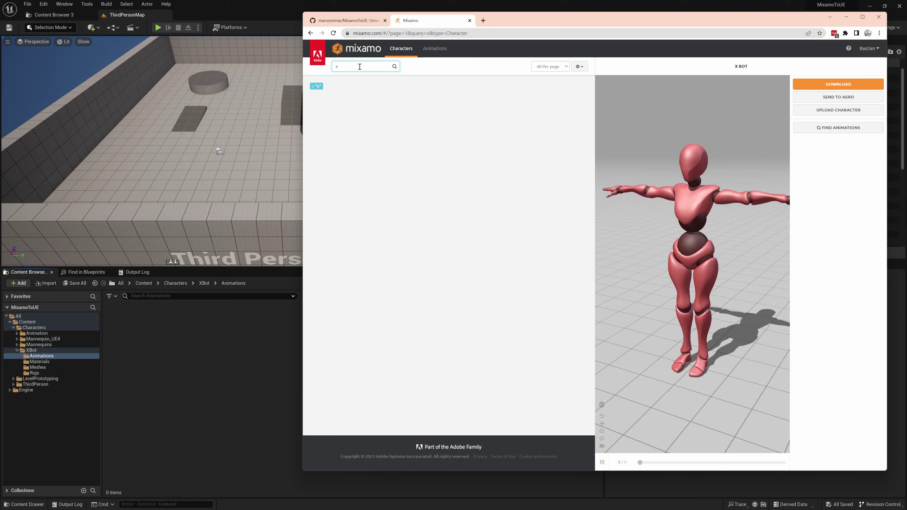
left_click(409, 117)
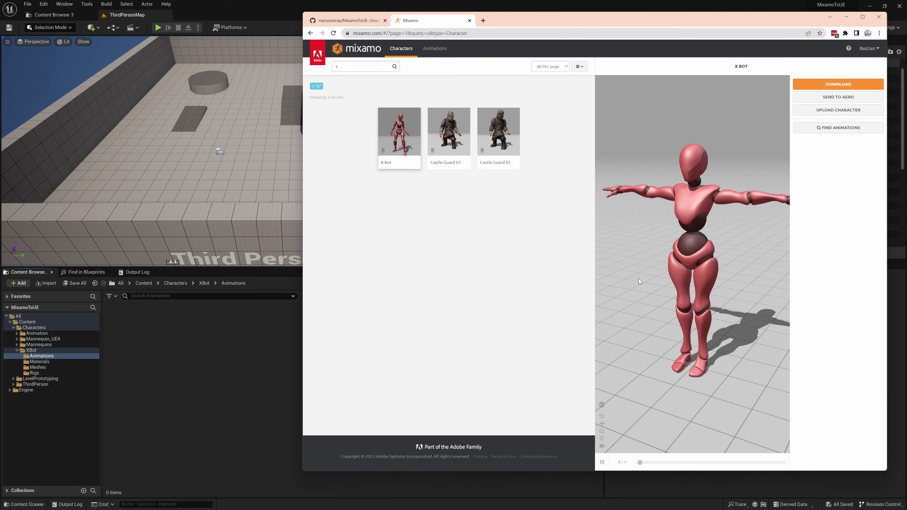
left_click(313, 86)
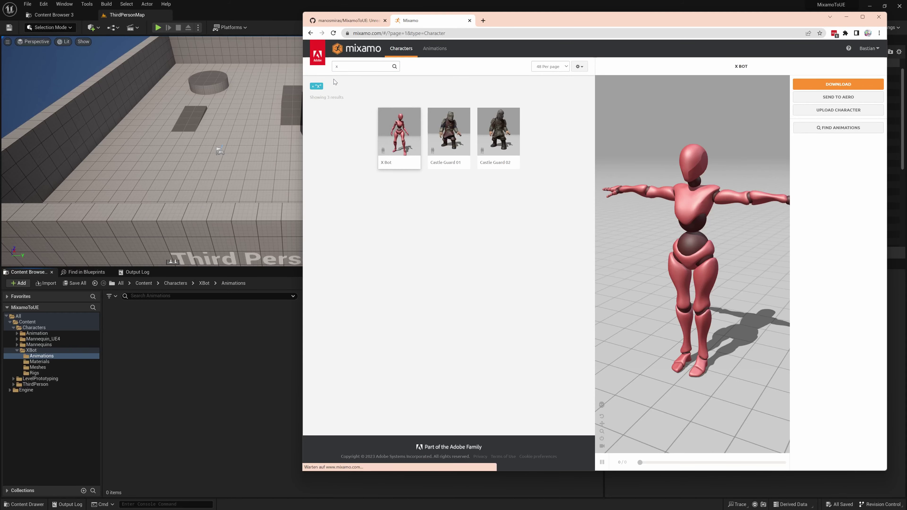
Search the Mixamo animations for "pack" and load the Breakdance Pack onto X Bot.
left_click(436, 49)
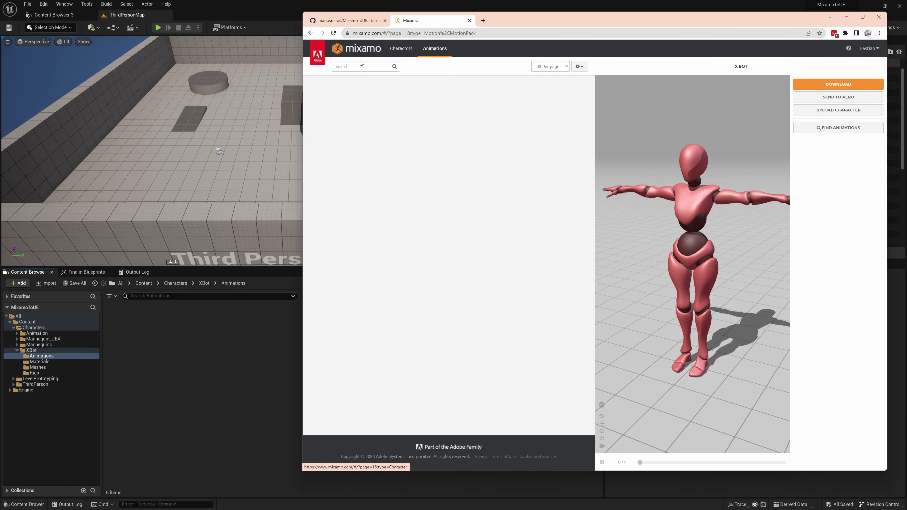
left_click(344, 67)
type("pack")
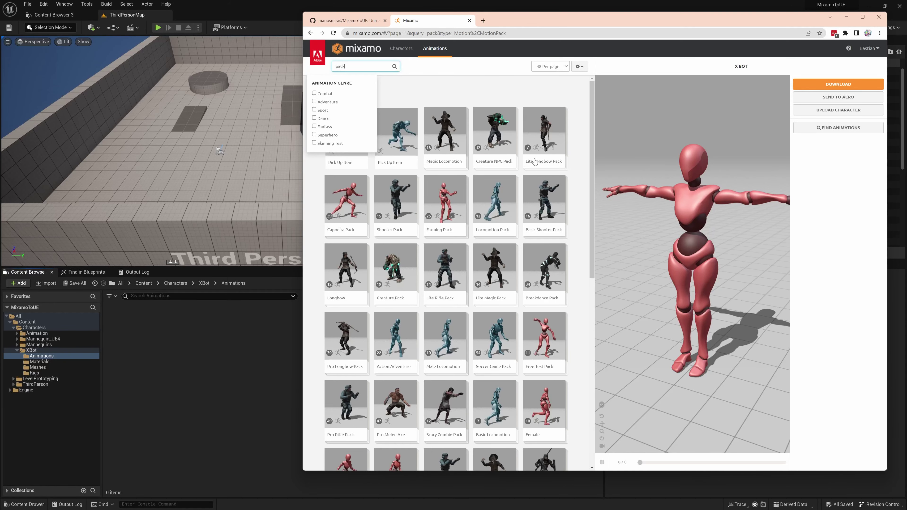
left_click(550, 273)
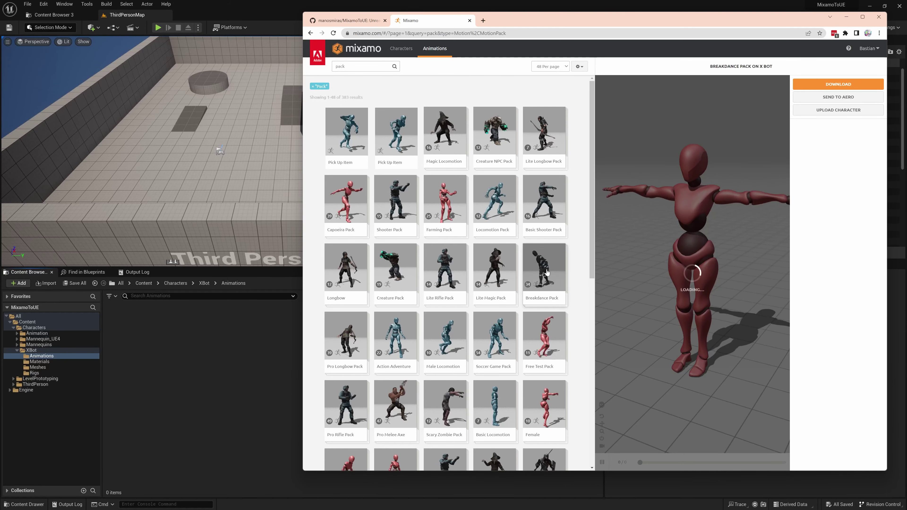
left_click(478, 33)
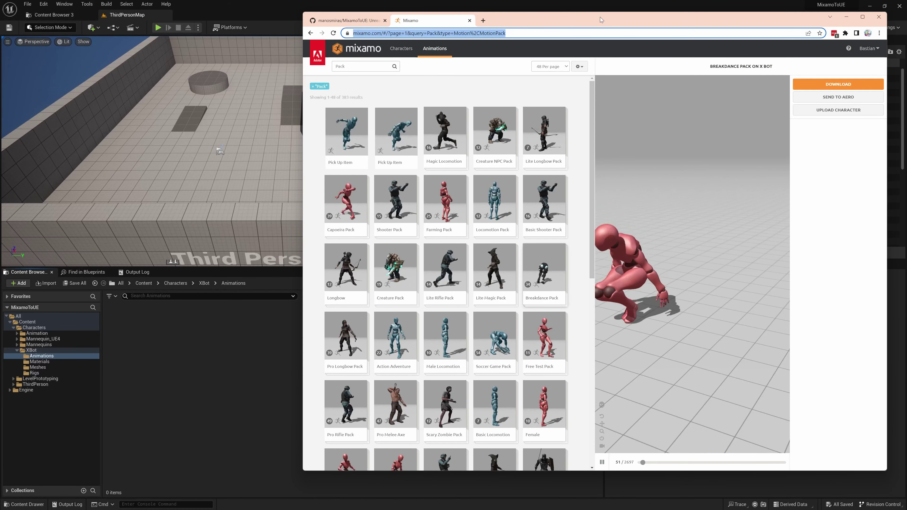
Download the Breakdance Pack as FBX Binary in T-pose at 60 frames per second without keyframe reduction.
left_click(838, 85)
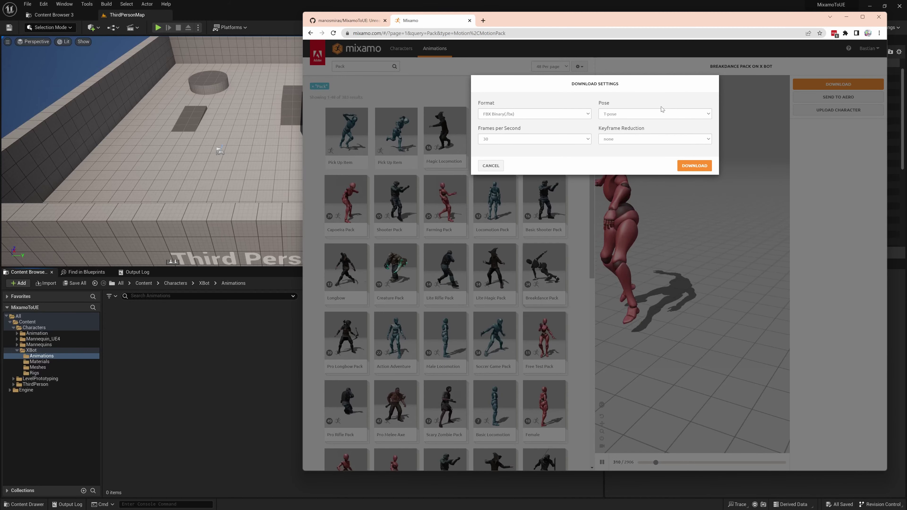
left_click(518, 141)
left_click(502, 156)
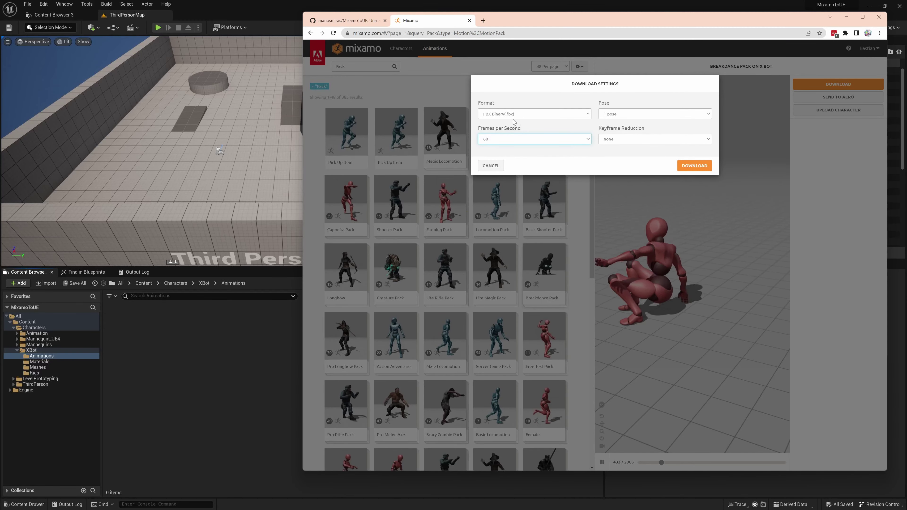
left_click(694, 165)
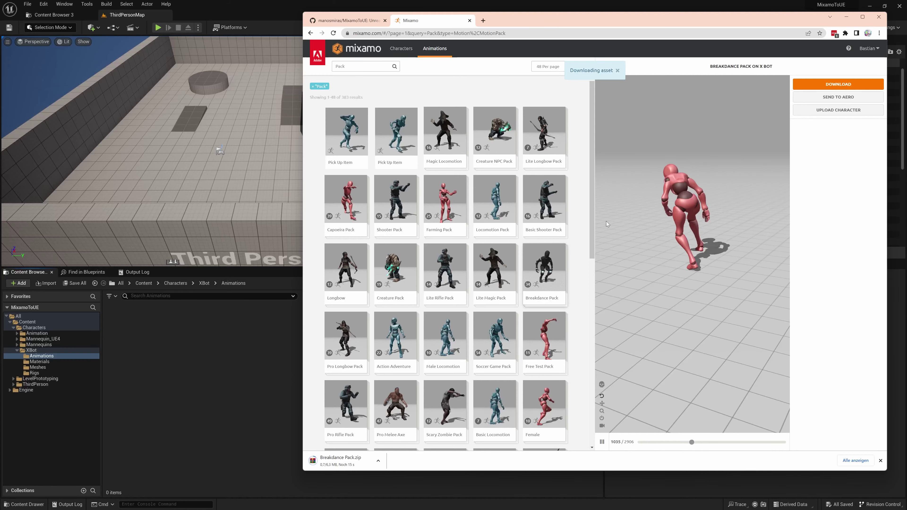
Extract all animation FBX files except X Bot.fbx from Breakdance Pack.zip into the Downloads/Mixamo folder and close the archive.
left_click(337, 461)
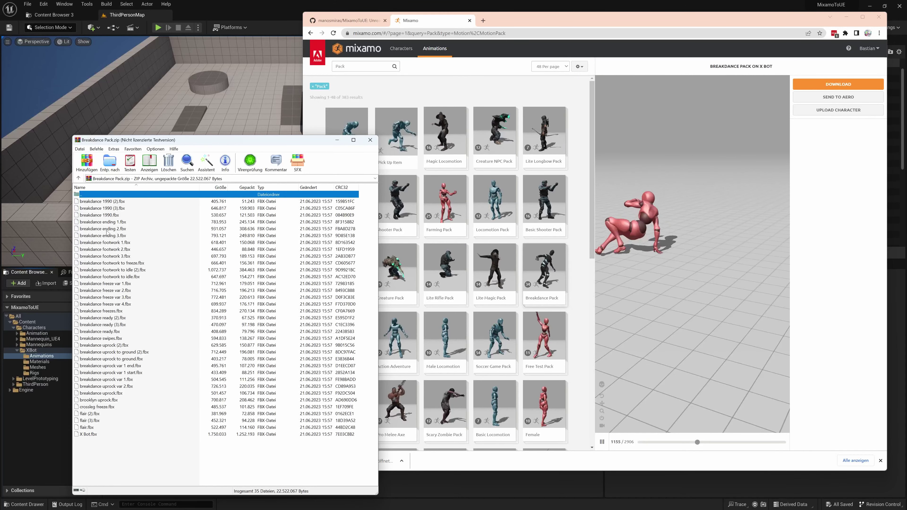
key("alt+Tab")
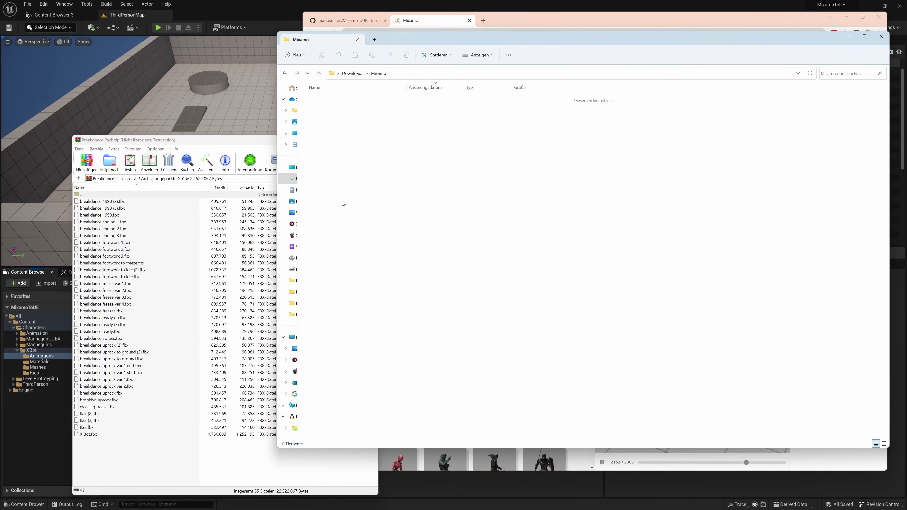
left_click(198, 453)
left_click(482, 214)
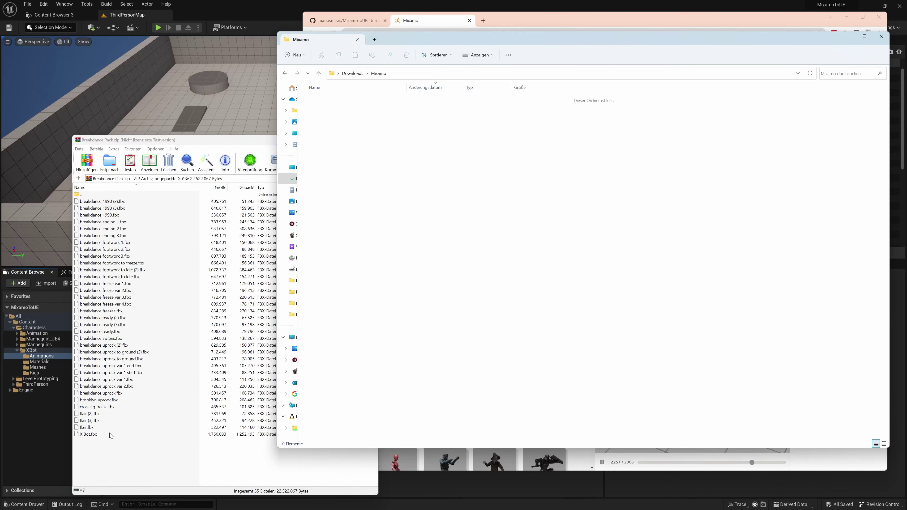
left_click(87, 428)
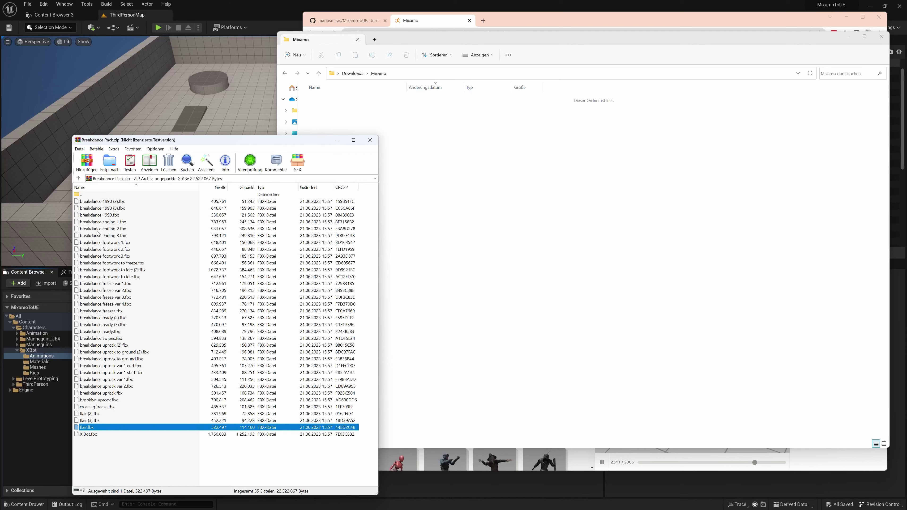
left_click(92, 202, "shift")
left_click_drag(443, 187, 467, 183)
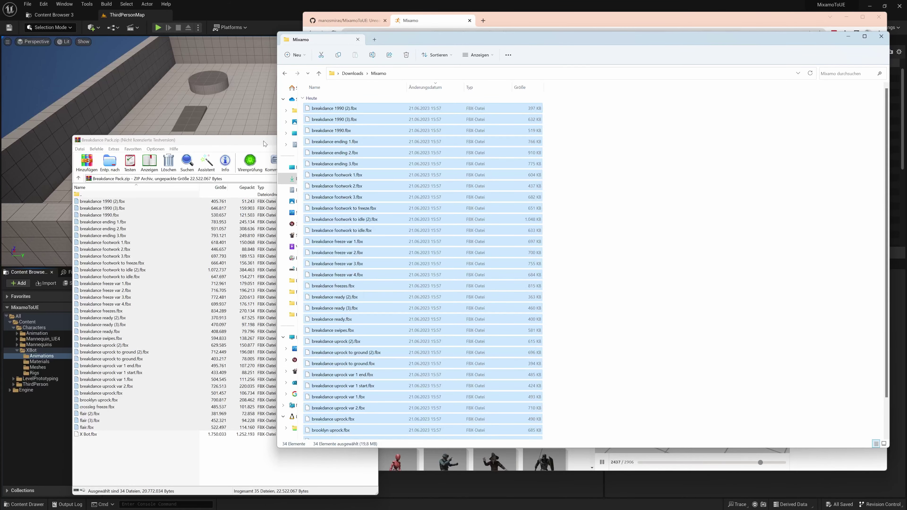
left_click(273, 141)
left_click(374, 139)
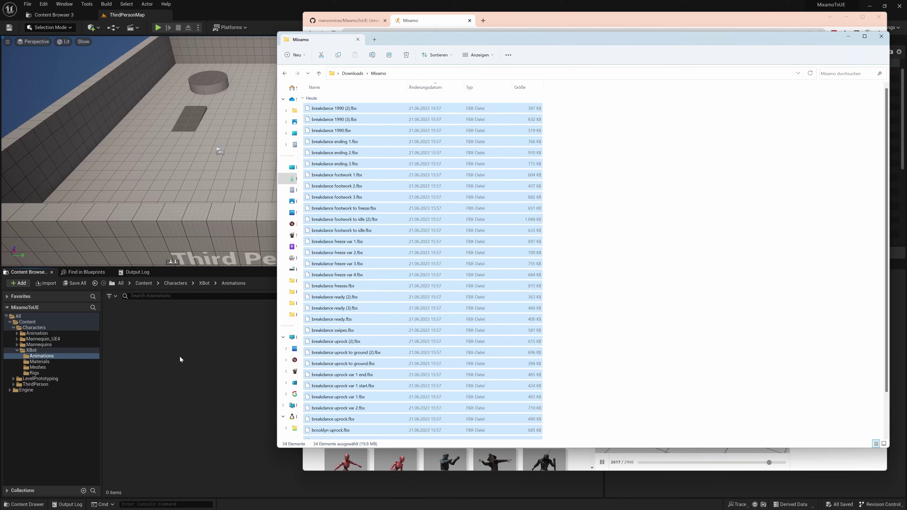
Import all extracted breakdance FBX files into the XBot/Animations folder in Unreal Engine, using X_Bot_Skeleton as the skeleton.
left_click_drag(210, 344, 211, 344)
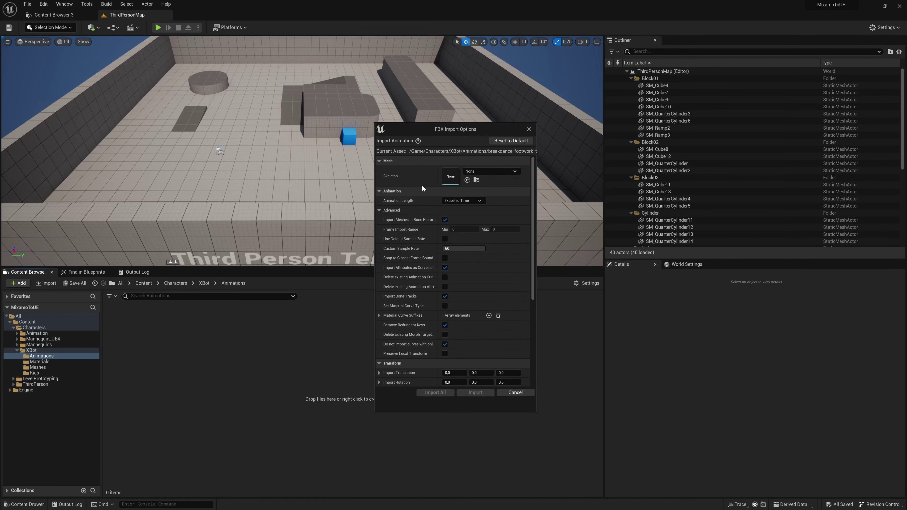
left_click(479, 171)
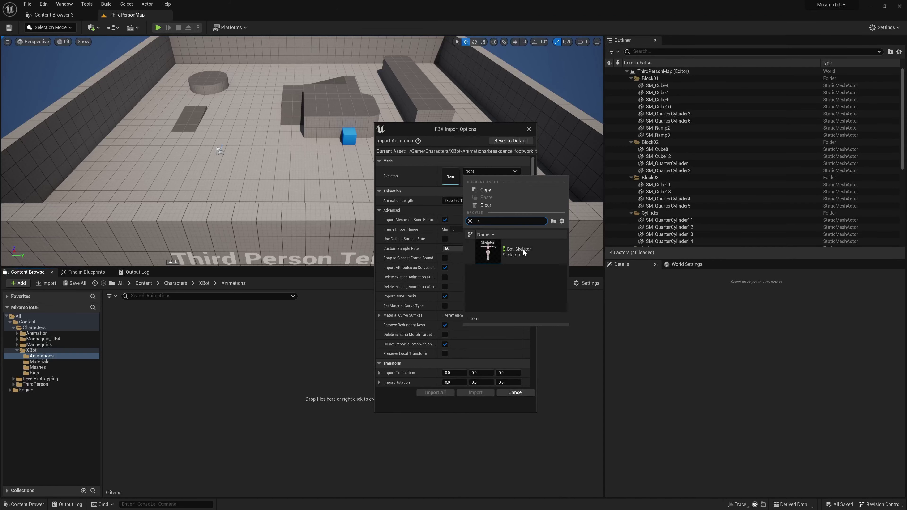
left_click(521, 251)
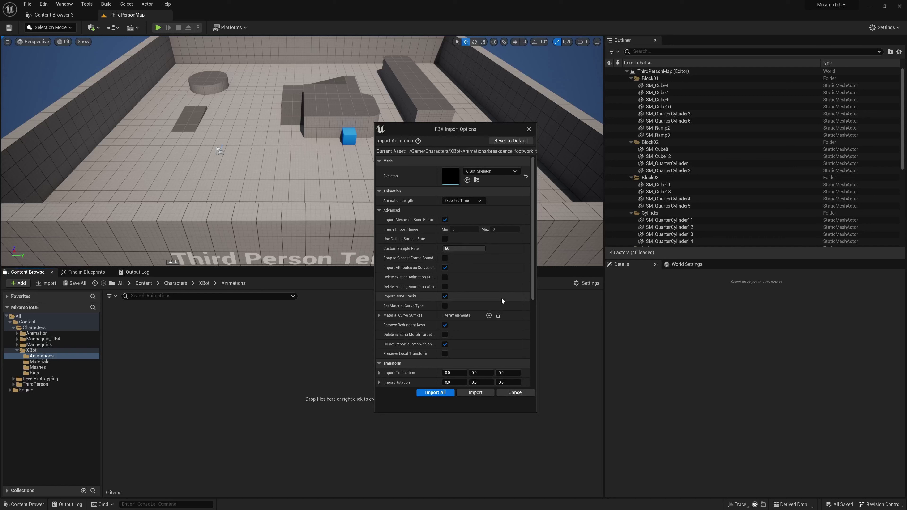
scroll(501, 299, "down", 2)
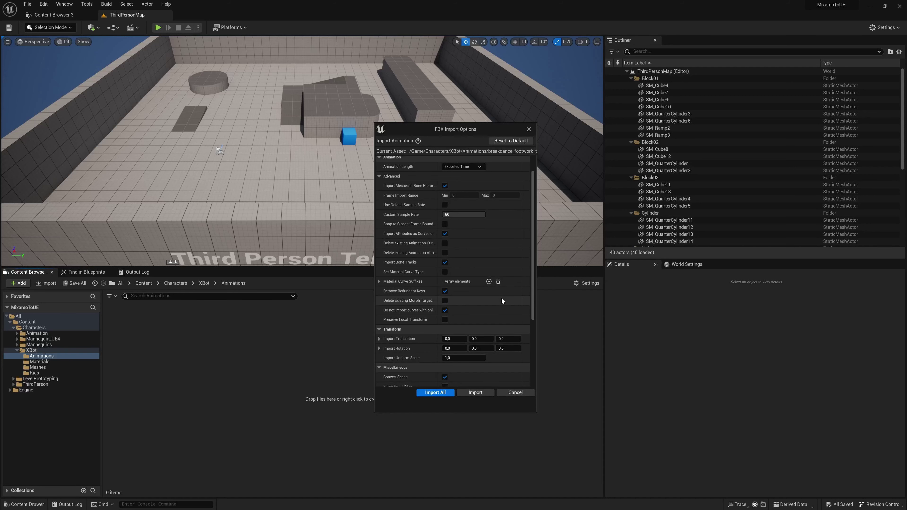
left_click(428, 393)
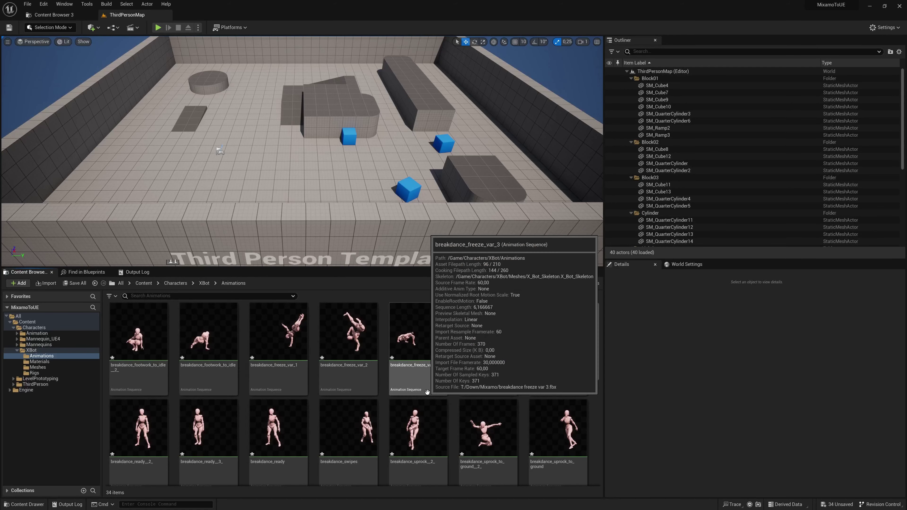
Preview the imported breakdance_freeze_var_2 animation and close its editor.
double_click(350, 337)
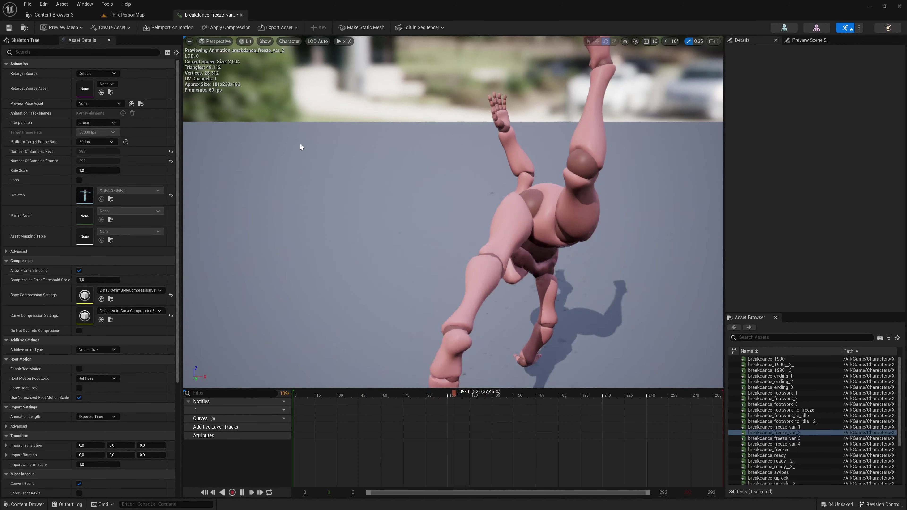
left_click(241, 15)
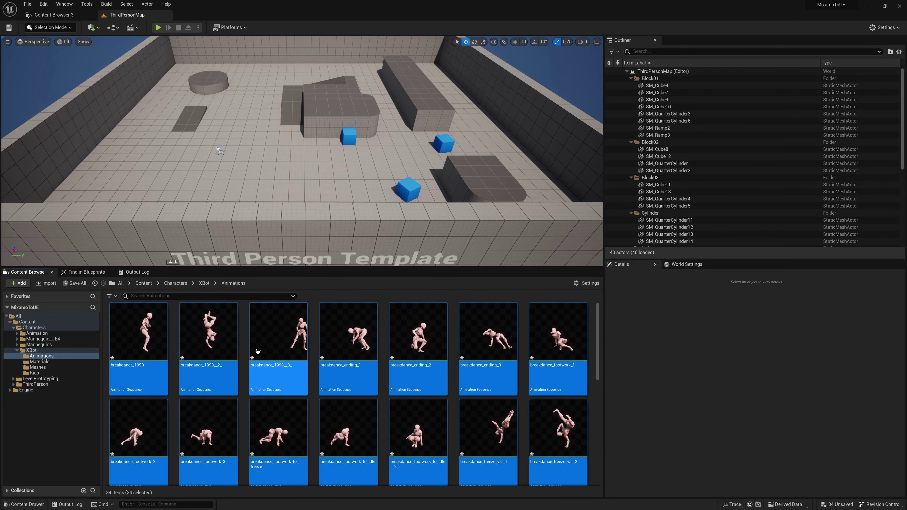
Set up Duplicate and Retarget Animation Assets for the selected breakdance animations using the X_Bot_Retargeter IK retargeter.
right_click(214, 329)
mouse_move(301, 125)
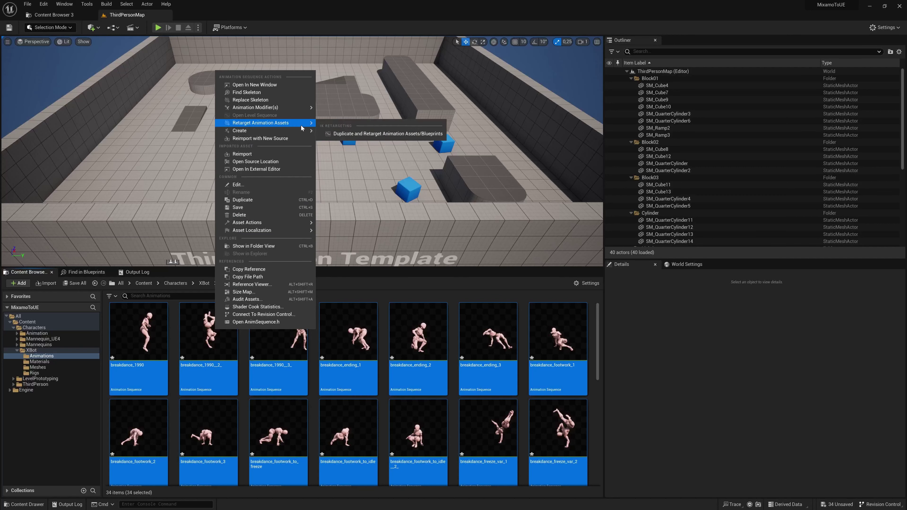
left_click(372, 133)
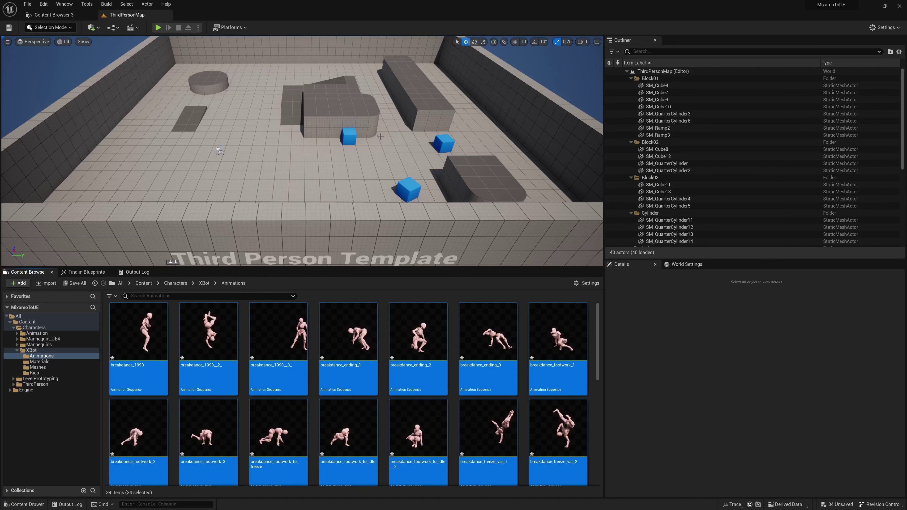
left_click(598, 206)
left_click(620, 331)
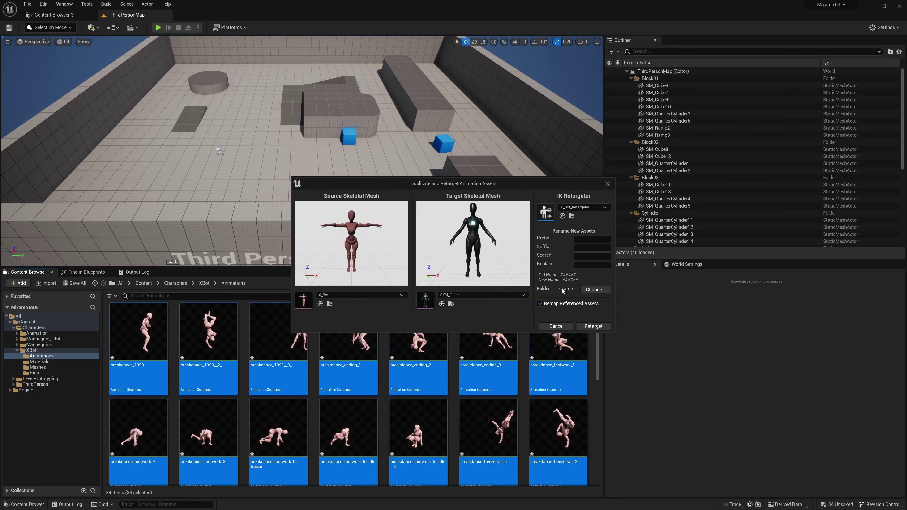
Create a Dances folder under Content/Characters/Animation and set it as the export folder for the retargeted assets.
left_click(602, 292)
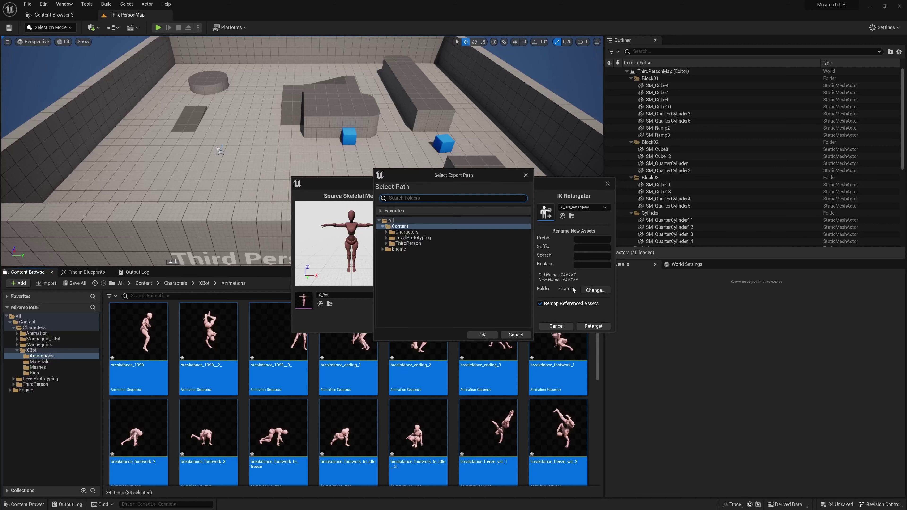
left_click(386, 232)
left_click(390, 237)
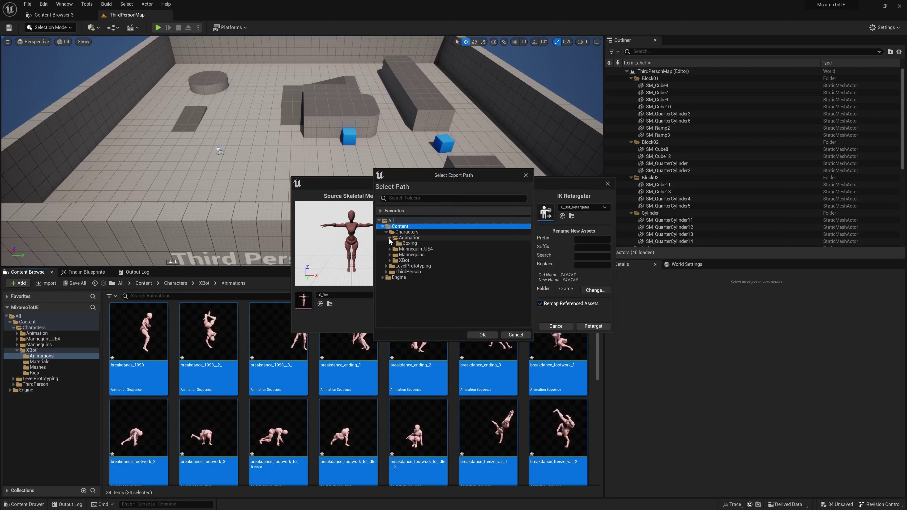
right_click(409, 240)
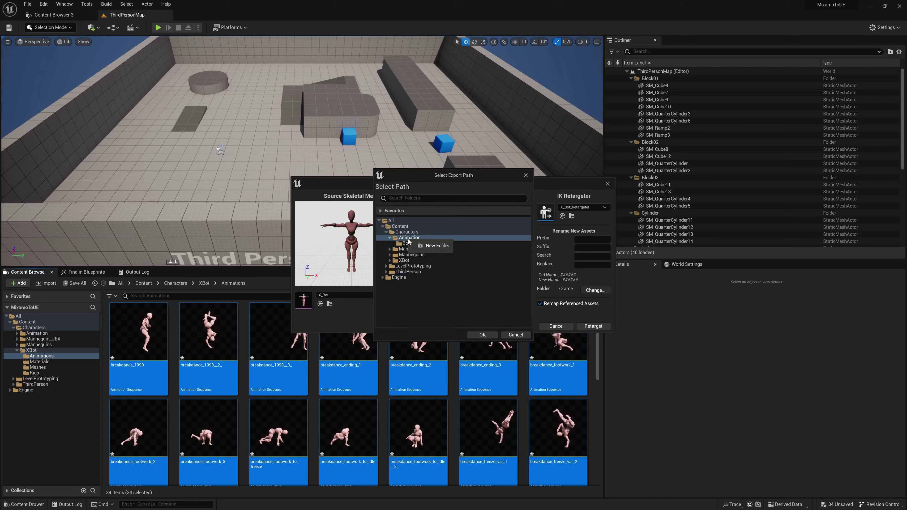
left_click(439, 247)
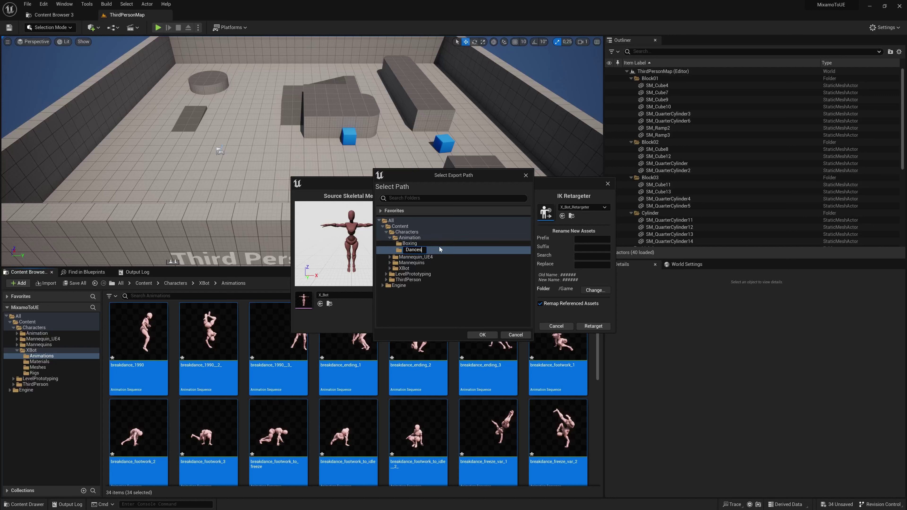
key("Return")
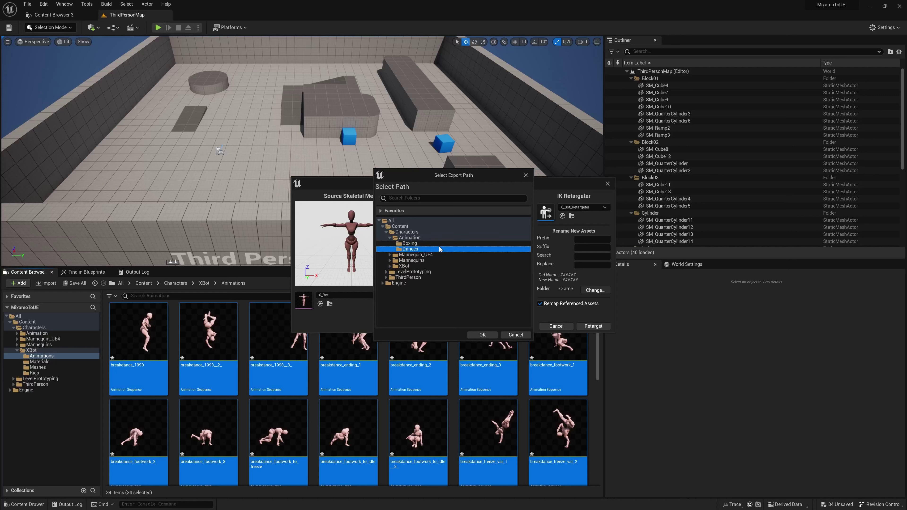
left_click(479, 336)
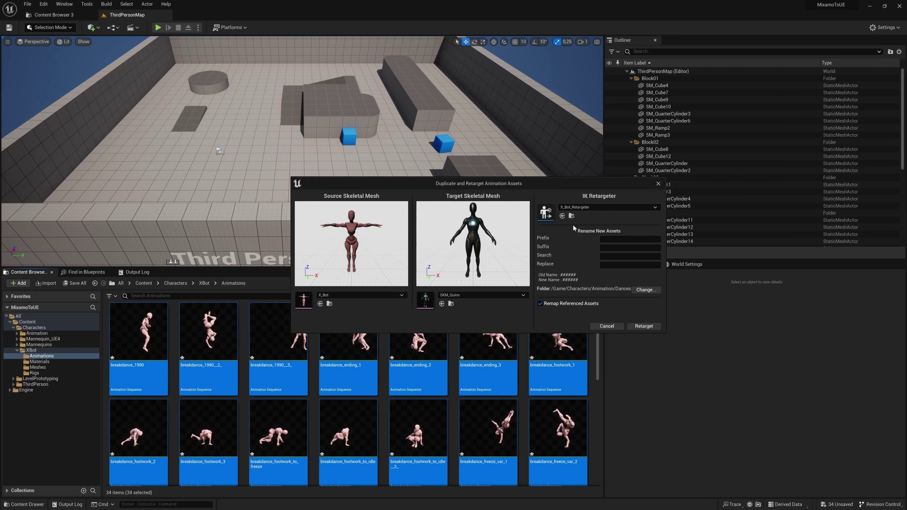
Give the new assets the prefix AS_ and run the retarget.
left_click_drag(517, 183, 482, 187)
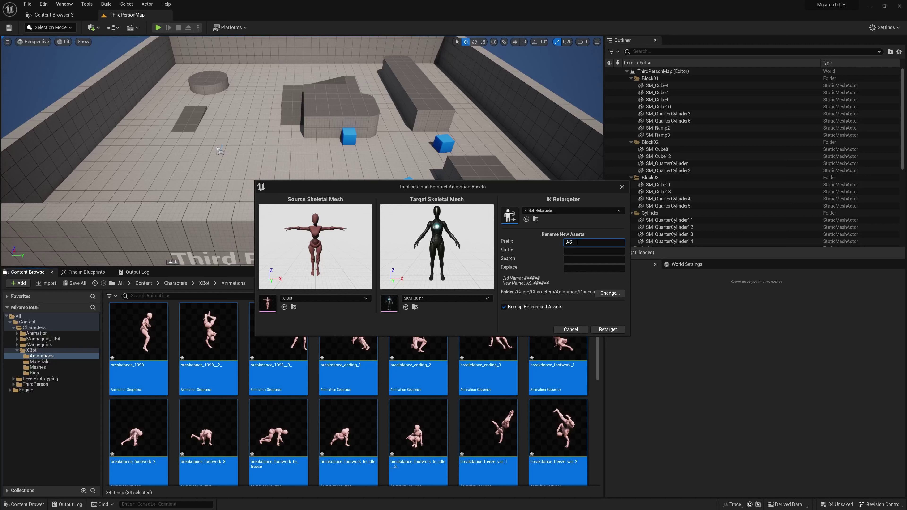
left_click(607, 330)
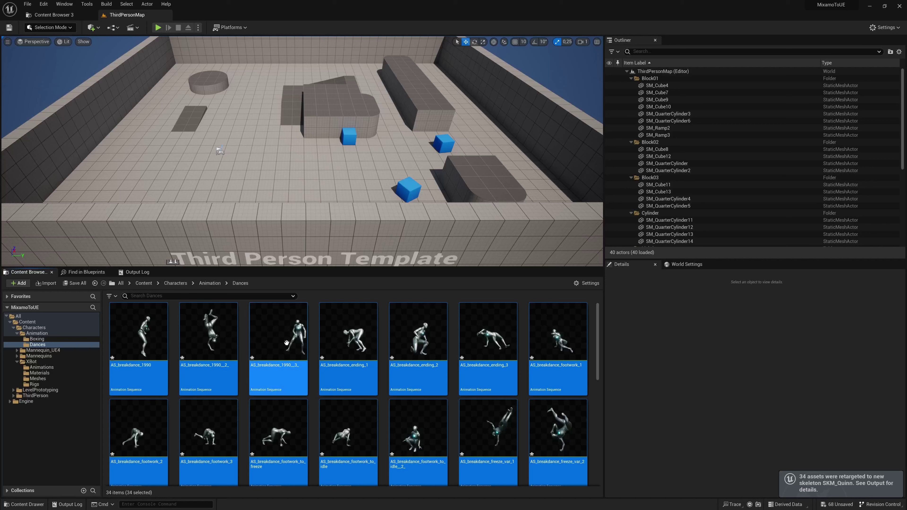
Preview the retargeted AS_breakdance_1990__3_ animation and close its editor.
double_click(288, 334)
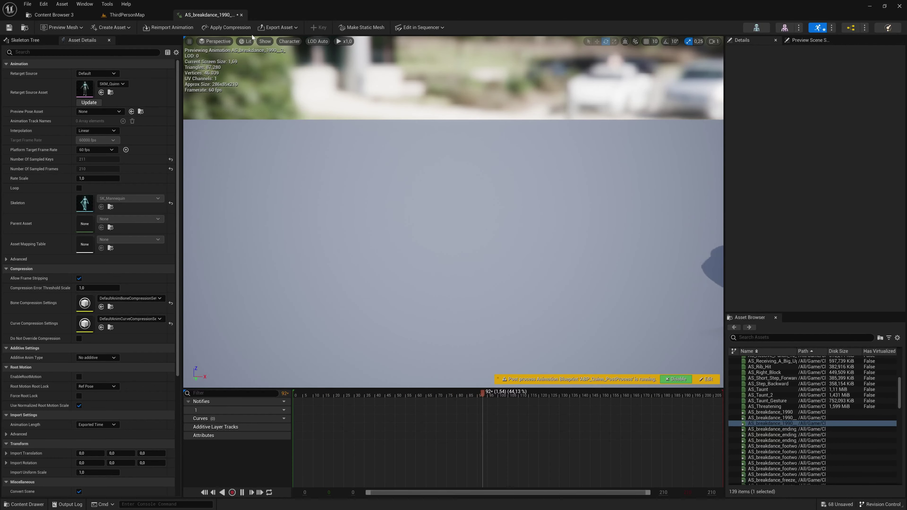
left_click(241, 15)
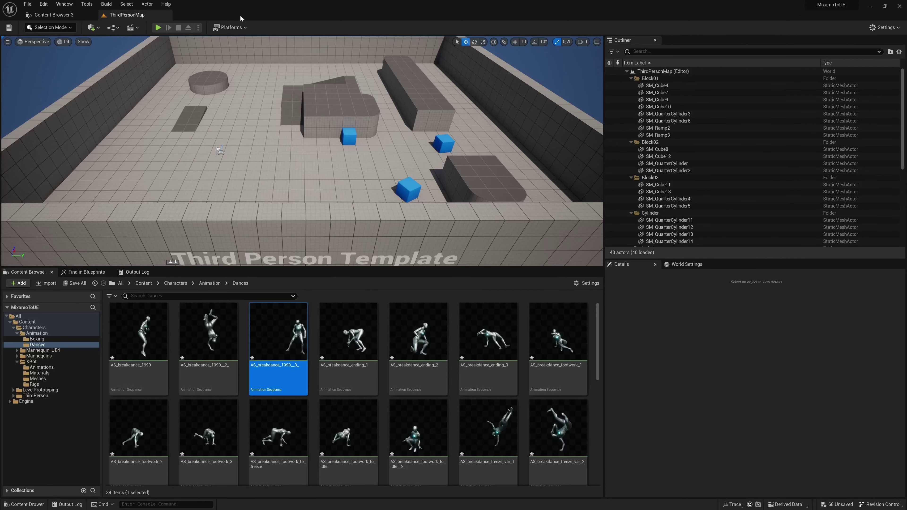
scroll(311, 384, "down", 1)
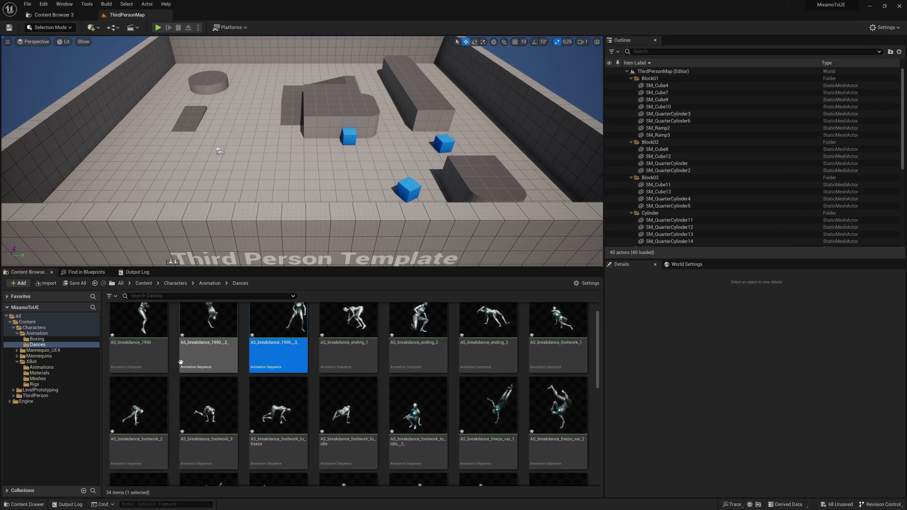
Migrate the Dances folder to LyraStarterGameNew/Plugins/GameFeatures/BastianPlugin/Content, saving the unsaved animations and including only the Dances assets.
right_click(39, 345)
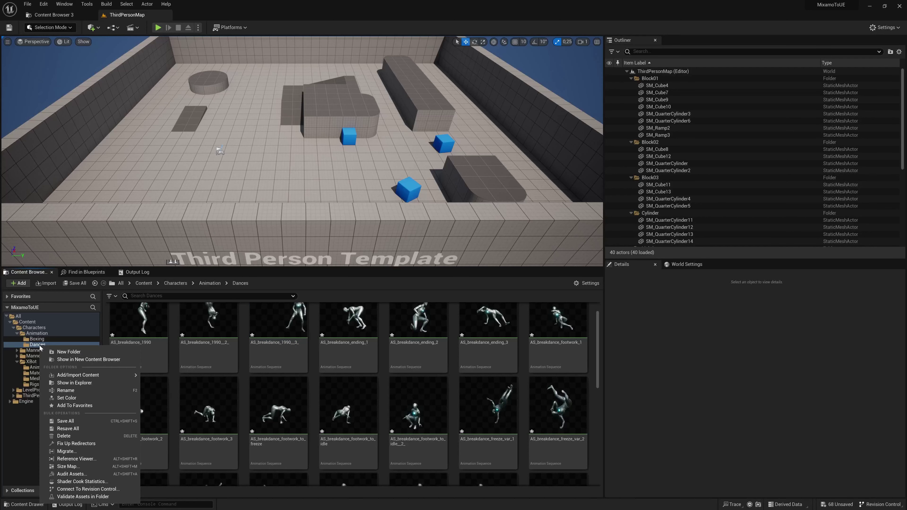
left_click(81, 458)
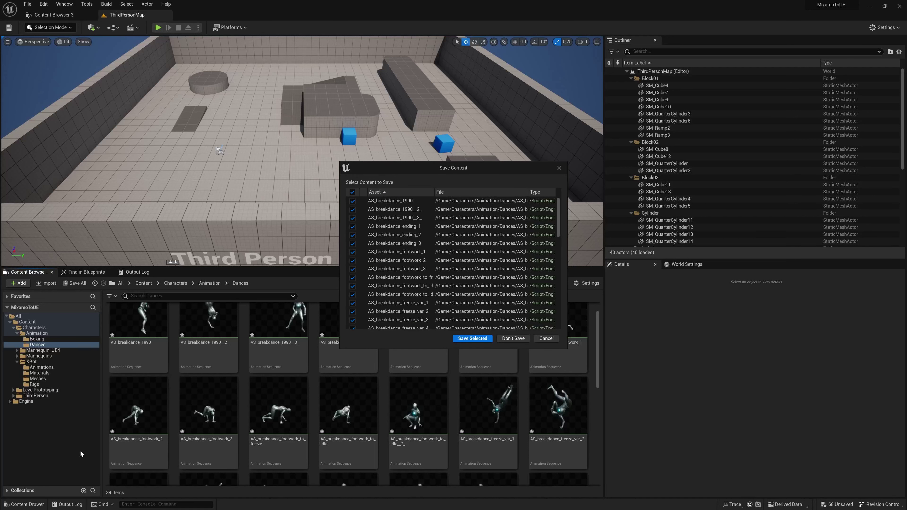
left_click(480, 340)
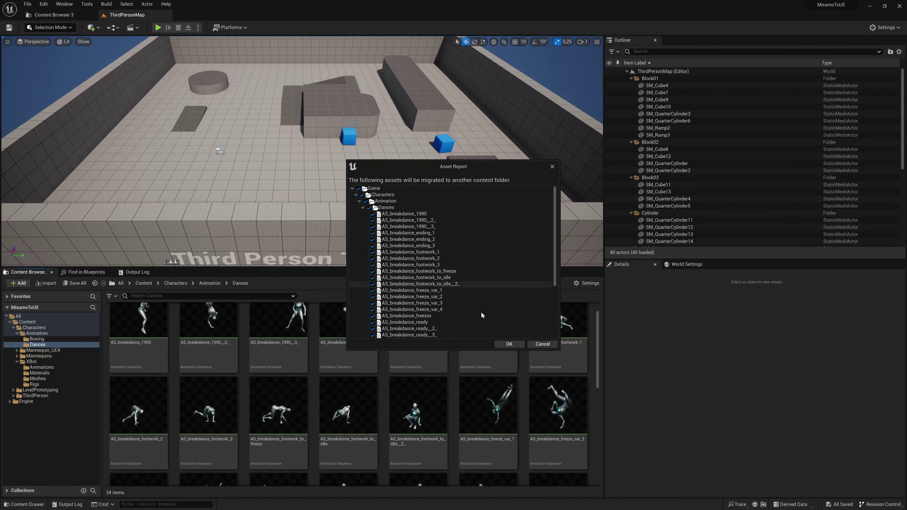
left_click(363, 208)
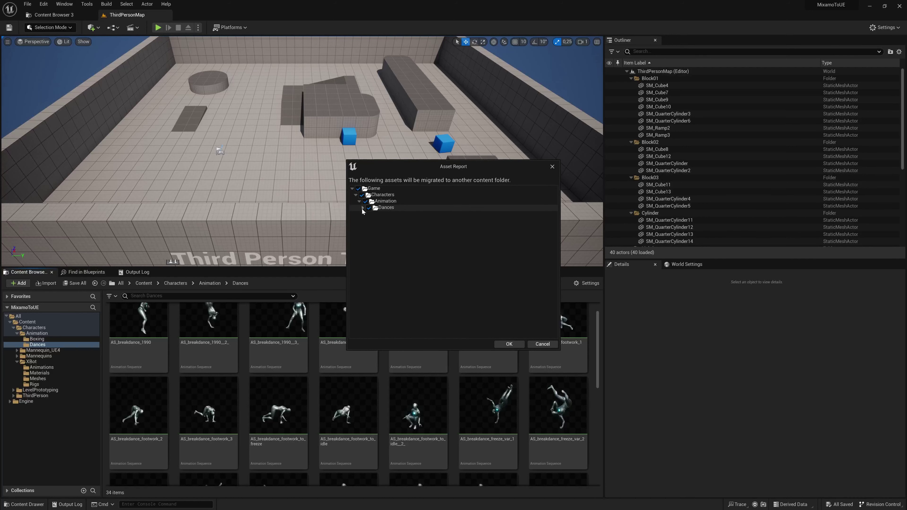
left_click(508, 343)
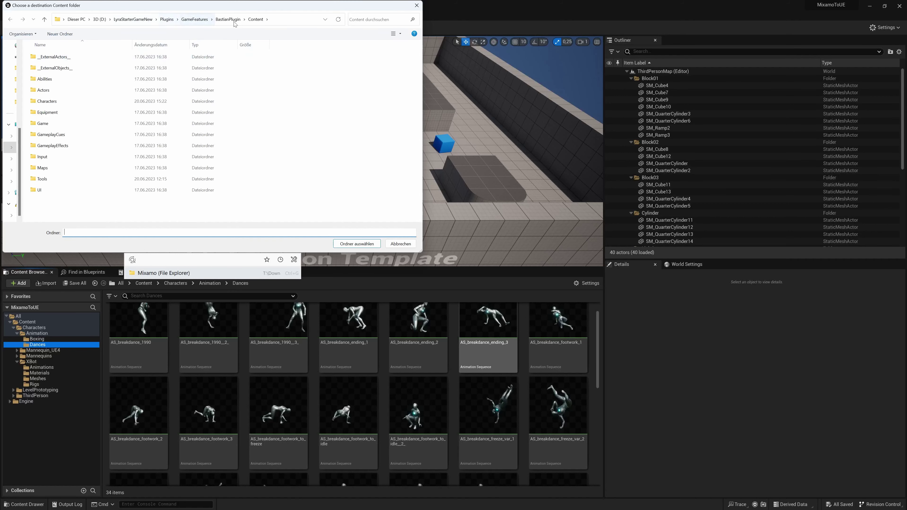
left_click(357, 243)
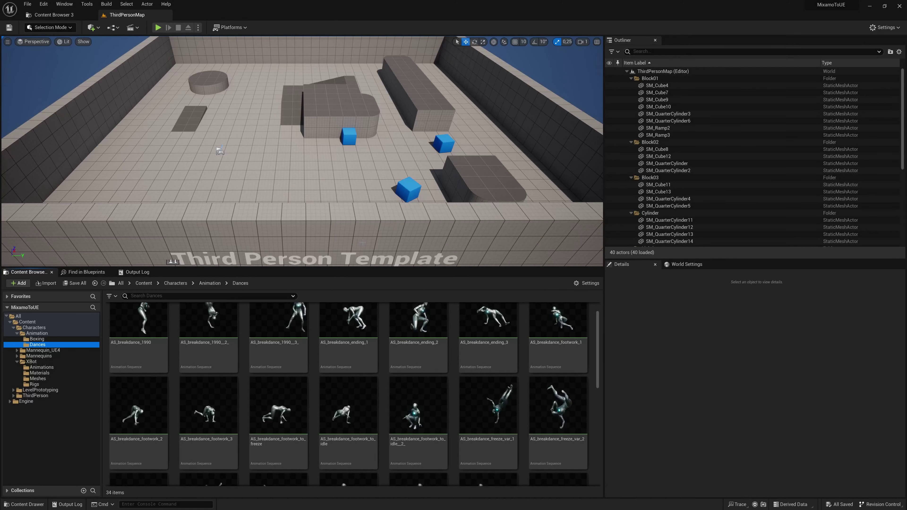
Switch to the LyraStarterGameNew Unreal editor and open the migrated Dances folder under Bastian Content/Characters/Animation.
key("alt+Tab")
key("alt+Tab")
key("alt+Tab")
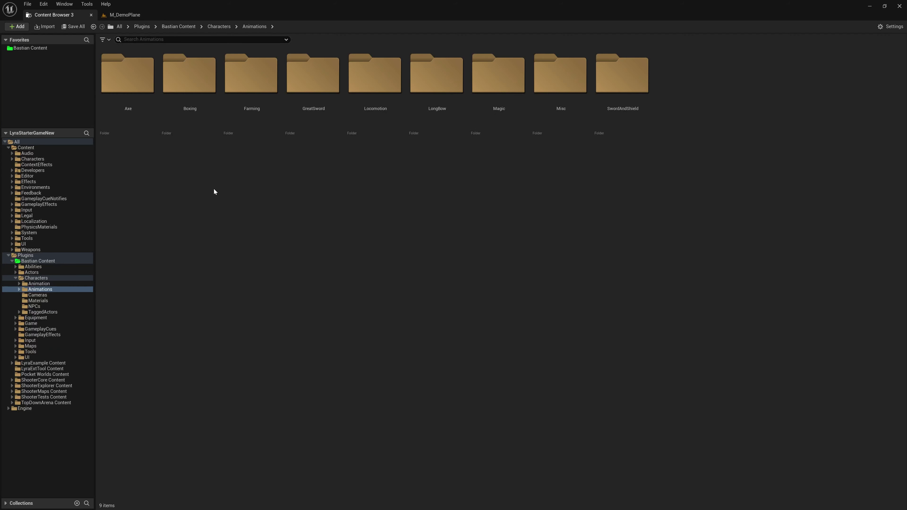
left_click(38, 48)
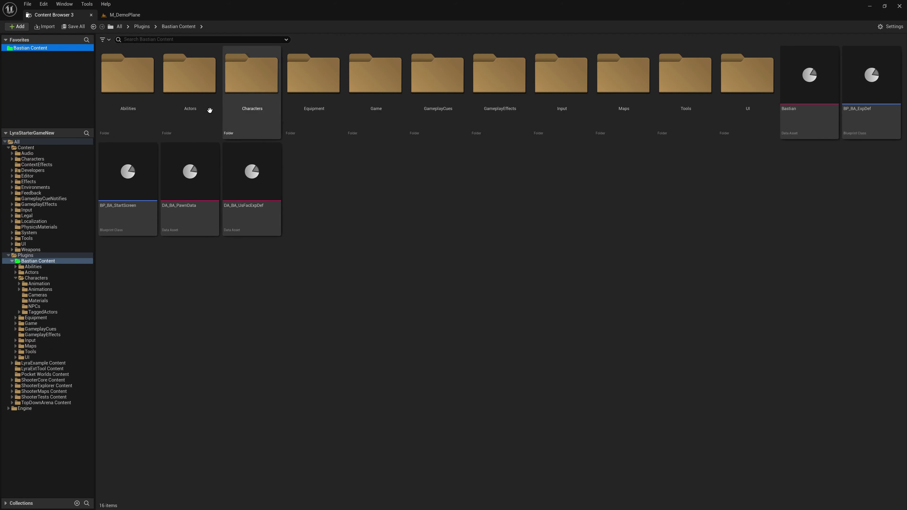
double_click(249, 77)
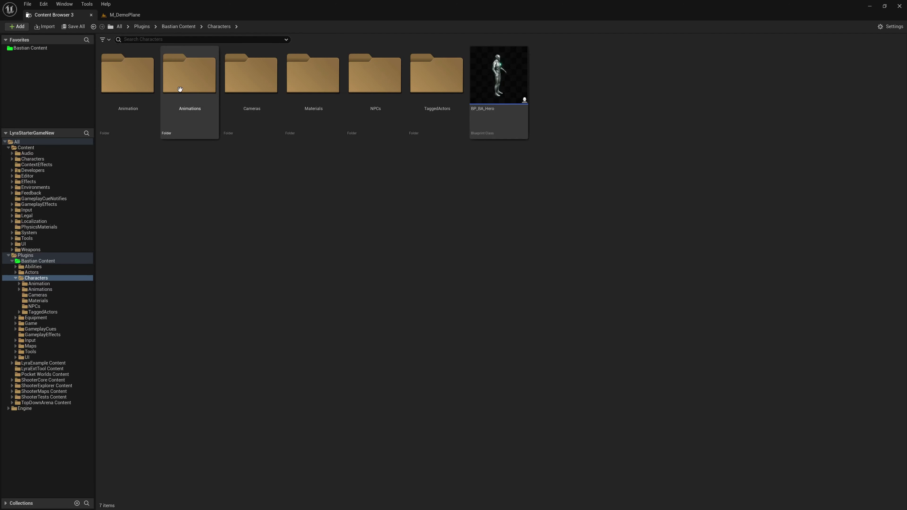
double_click(127, 76)
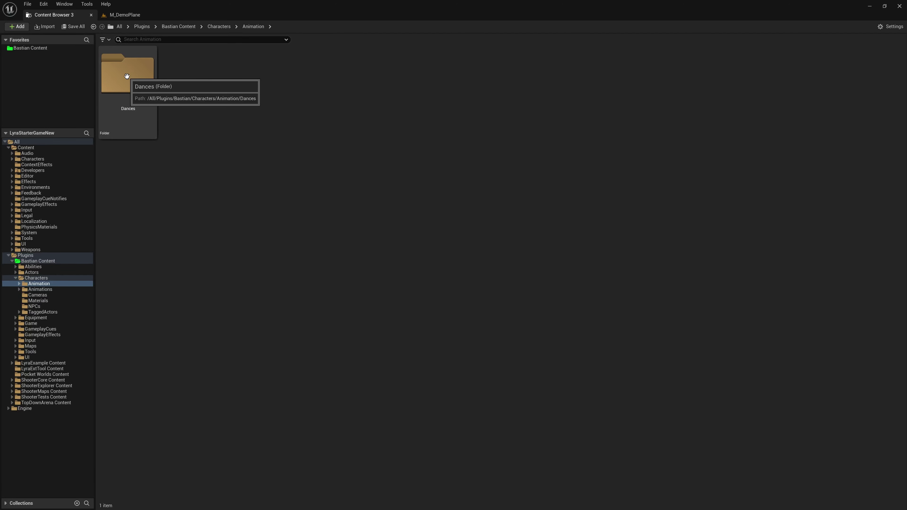
double_click(126, 76)
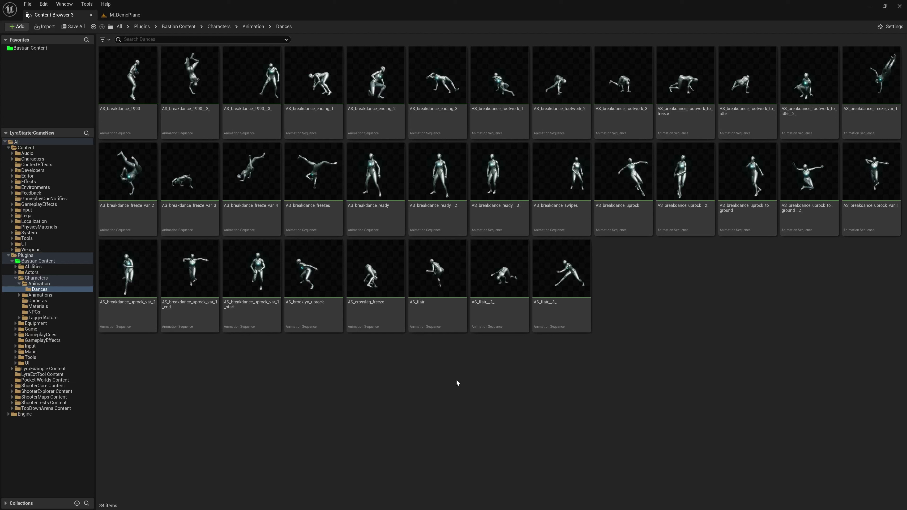
Try to open the AS_breakdance_1990 animation and decline choosing a new skeleton for it.
double_click(138, 78)
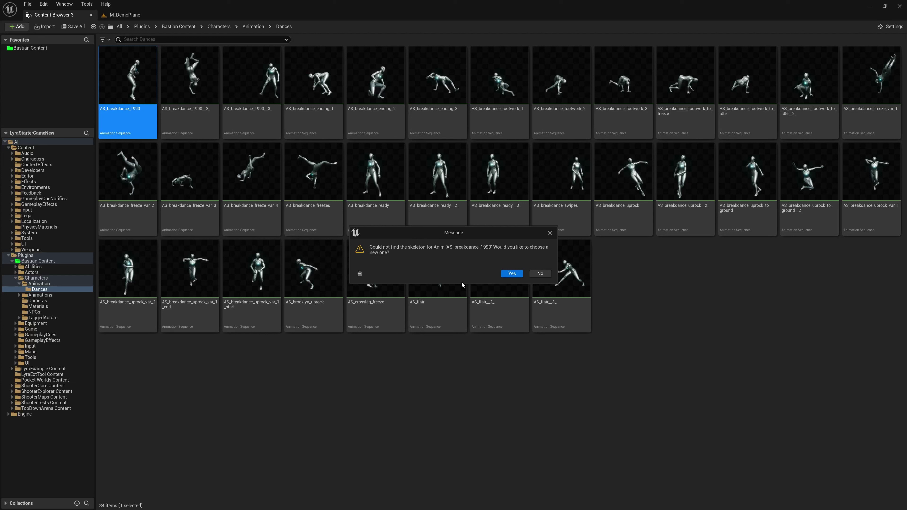
left_click(539, 273)
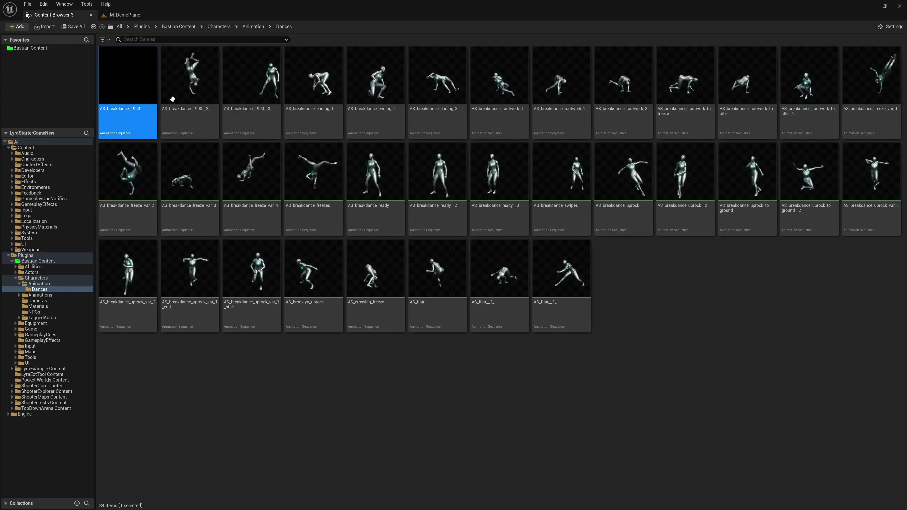
Replace the skeleton of all animations in the Dances folder with SK_Mannequin.
left_click(567, 273, "shift")
right_click(563, 271)
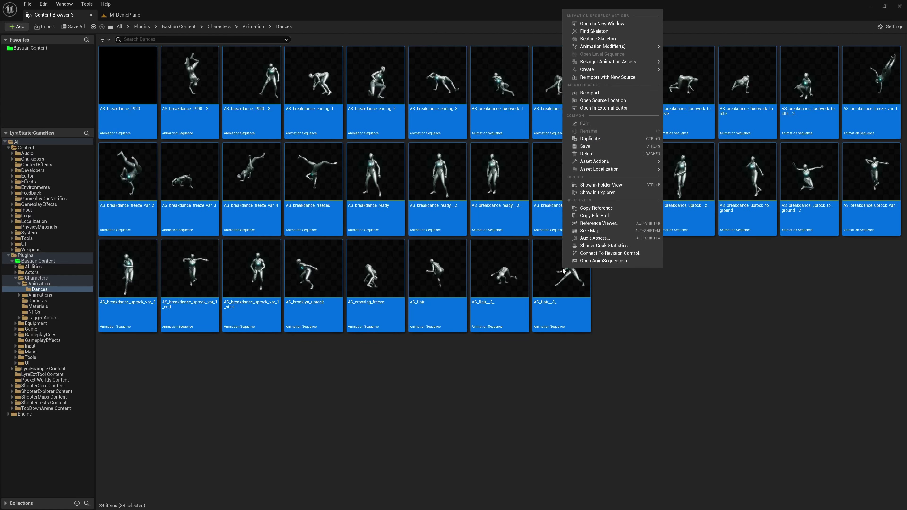
left_click(589, 40)
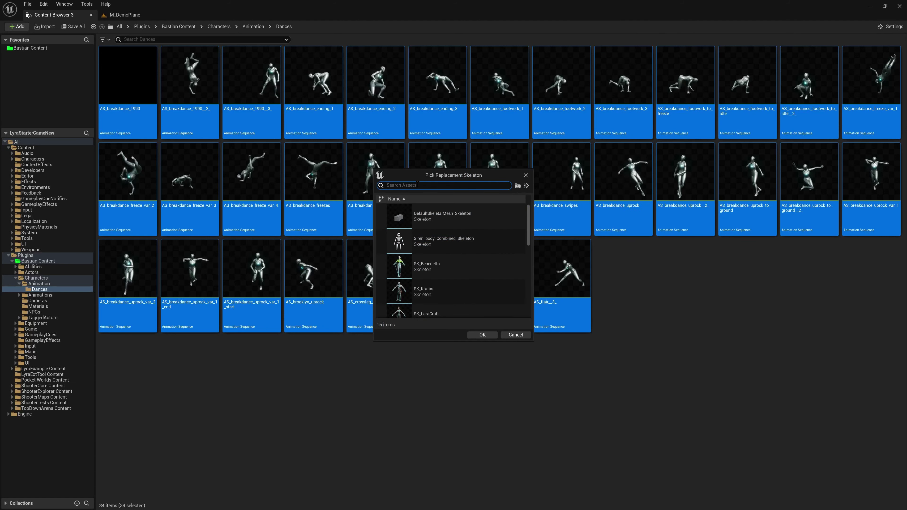
type("manne")
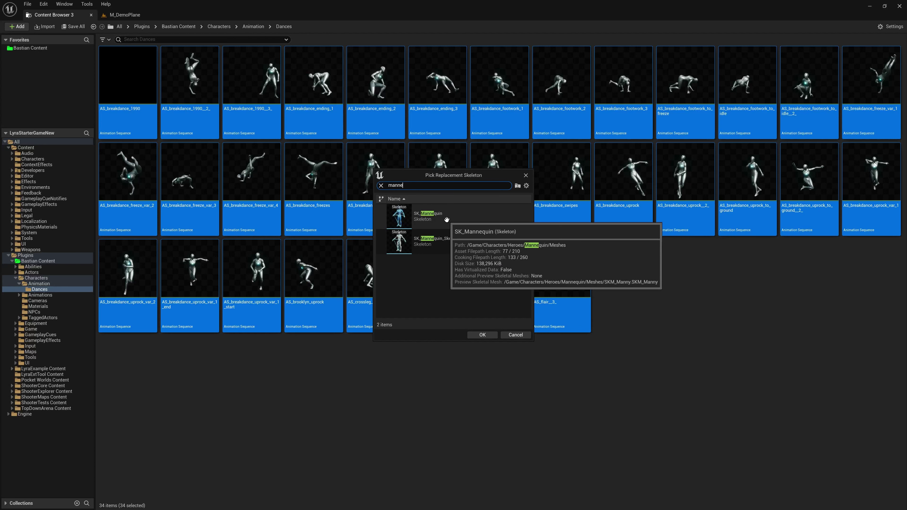
left_click(446, 219)
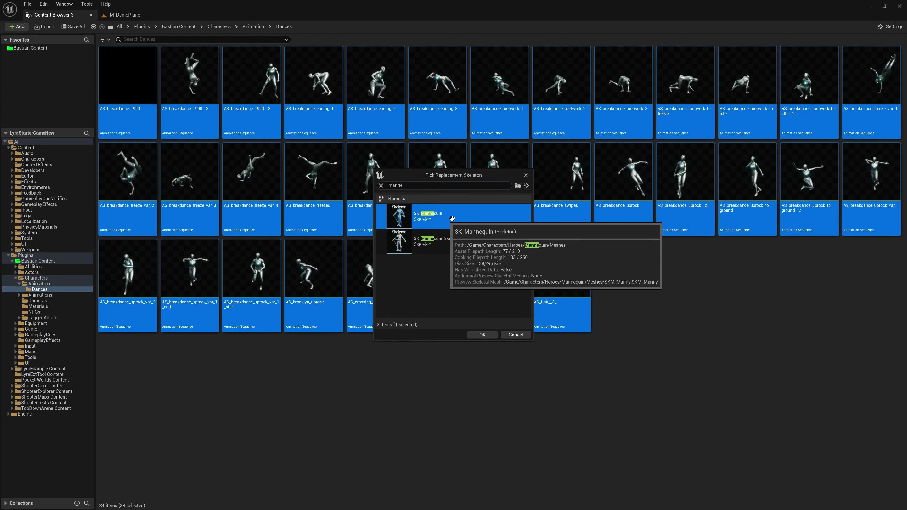
left_click(488, 335)
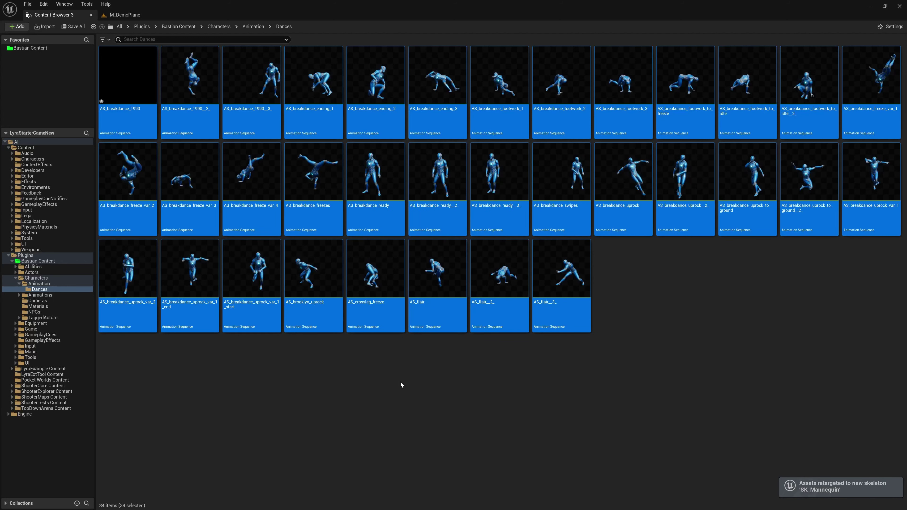
Save all the re-skeletoned dance animations, close the Message Log and clear the selection.
key("ctrl+s")
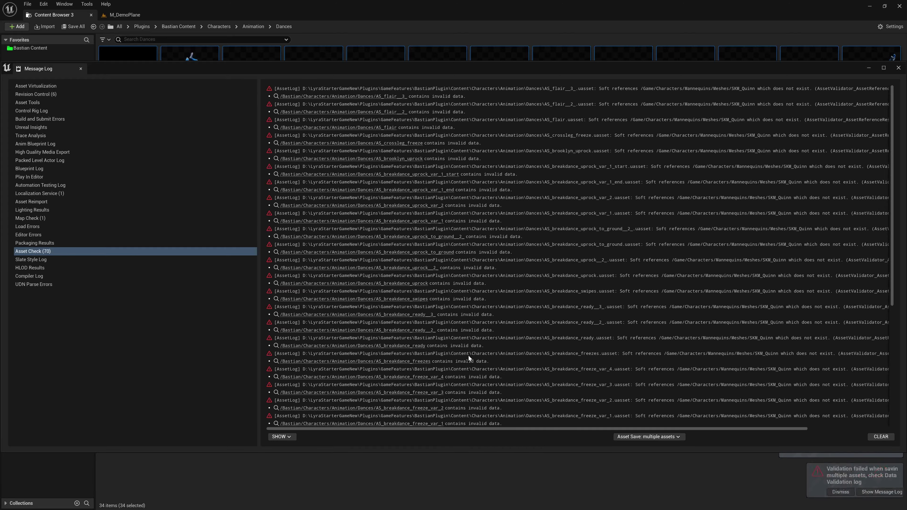
left_click(898, 67)
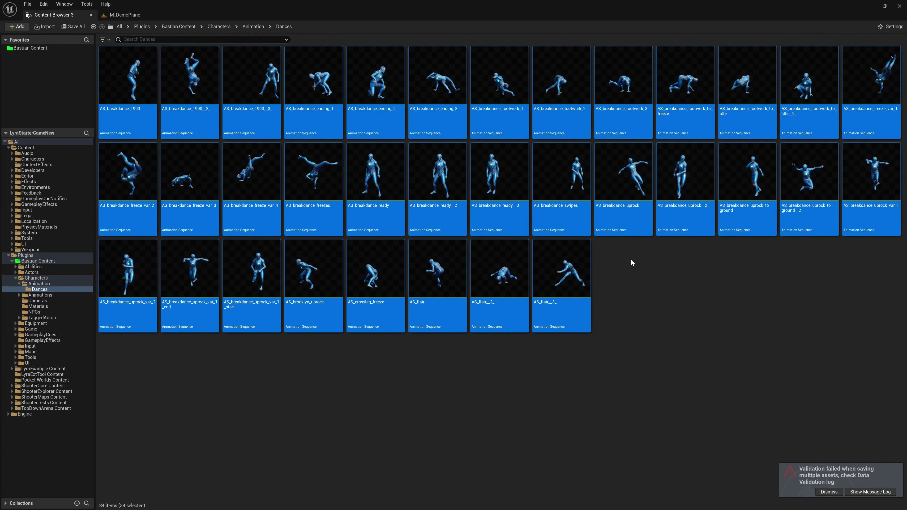
left_click(668, 277)
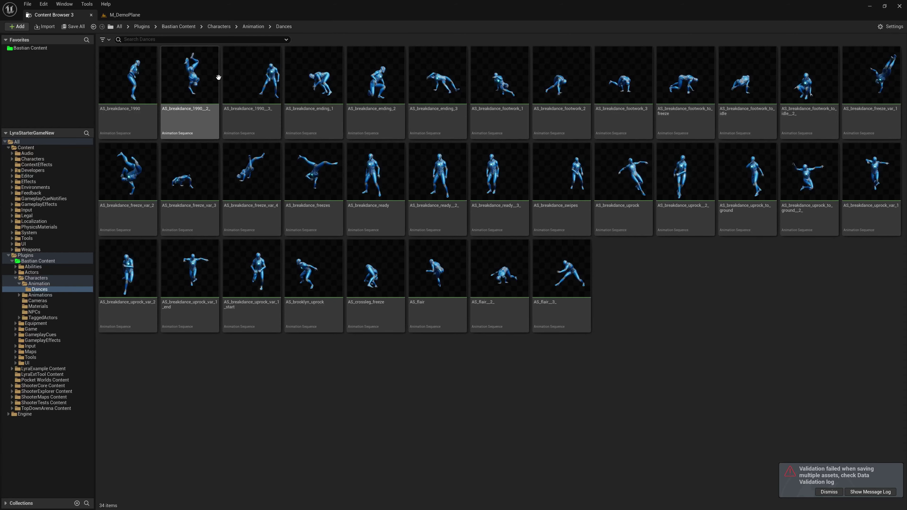
Open the AS_breakdance_1990__2_ animation and apply the SKM_Manny preview mesh to the asset.
left_click(188, 75)
double_click(188, 75)
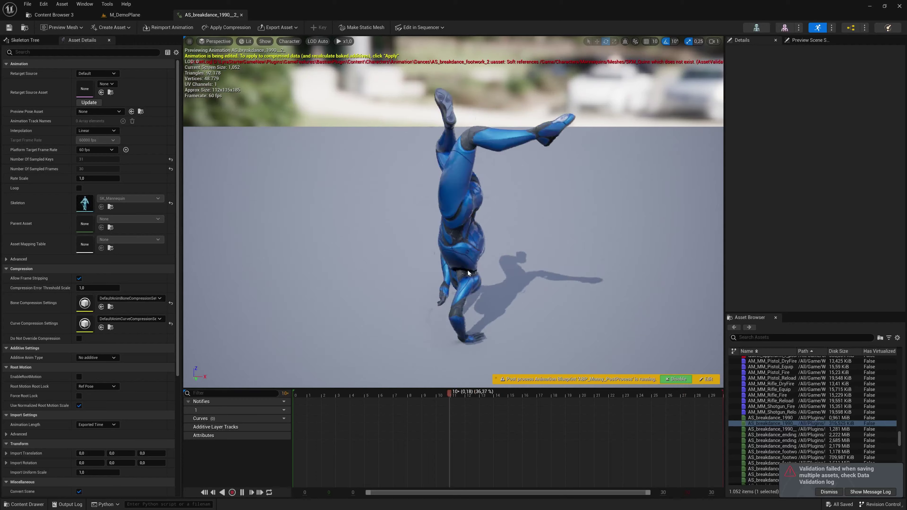
left_click(800, 39)
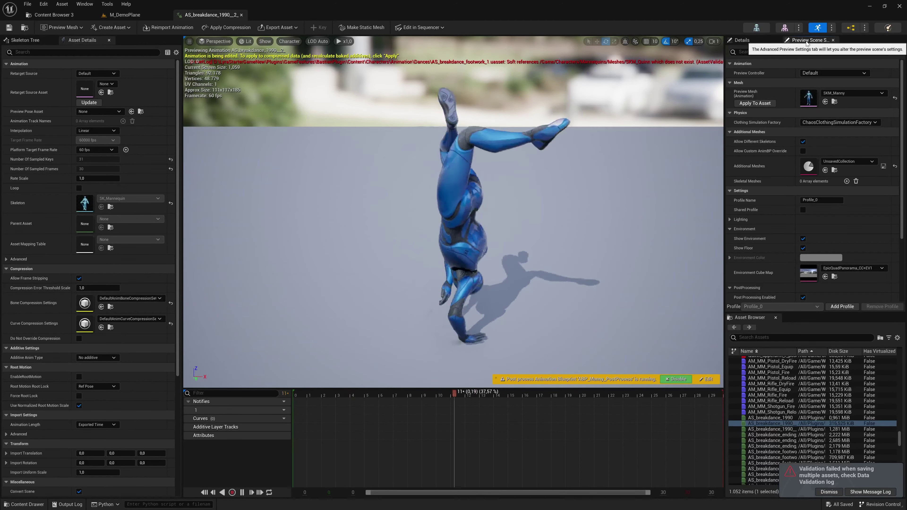
left_click(755, 103)
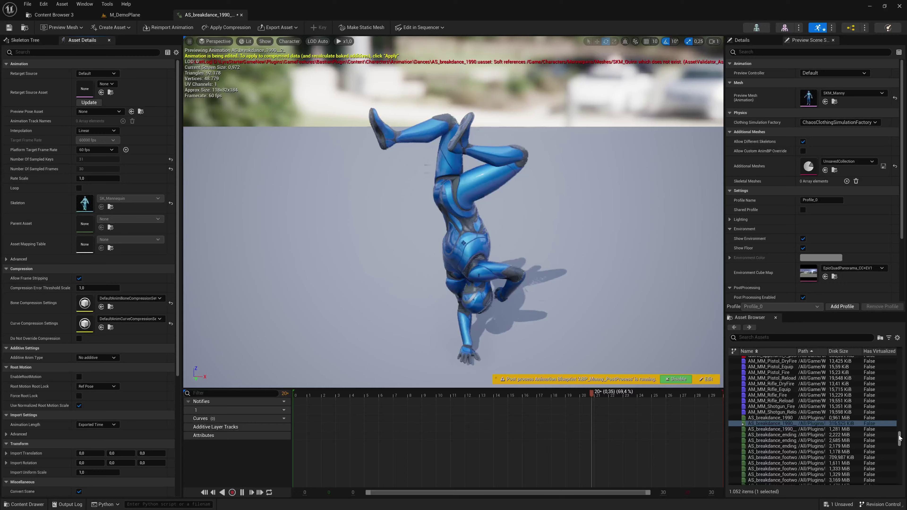
Open the MF_Rifle_Jog_Fwd_Pivot animation to examine its notify tracks, and close the animation editor.
scroll(886, 397, "up", 15)
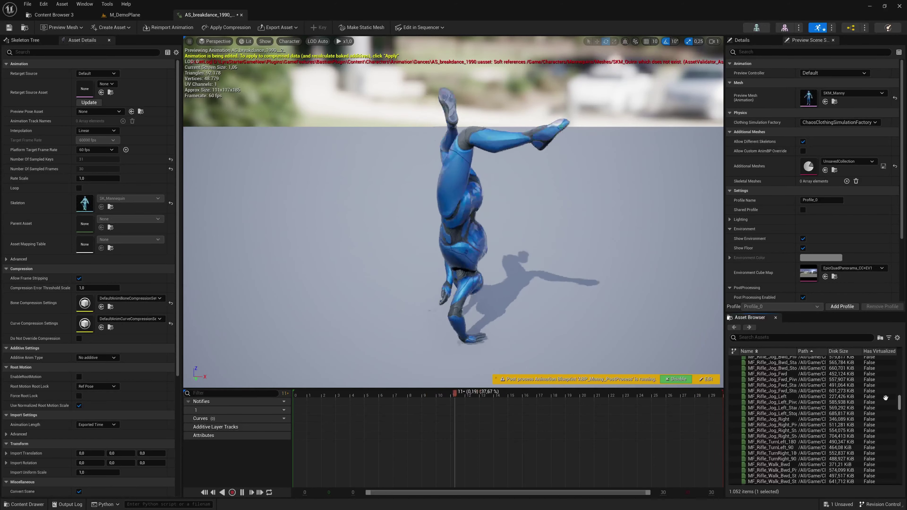
left_click(771, 379)
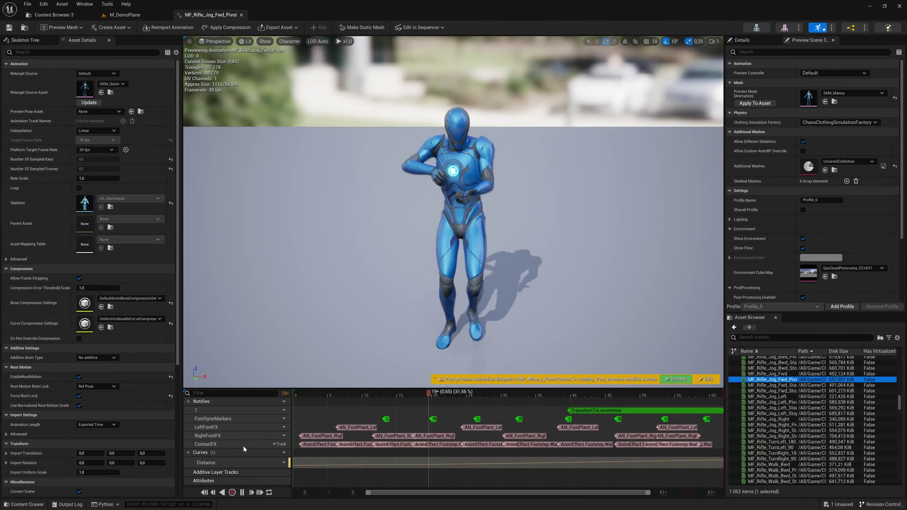
left_click(241, 14)
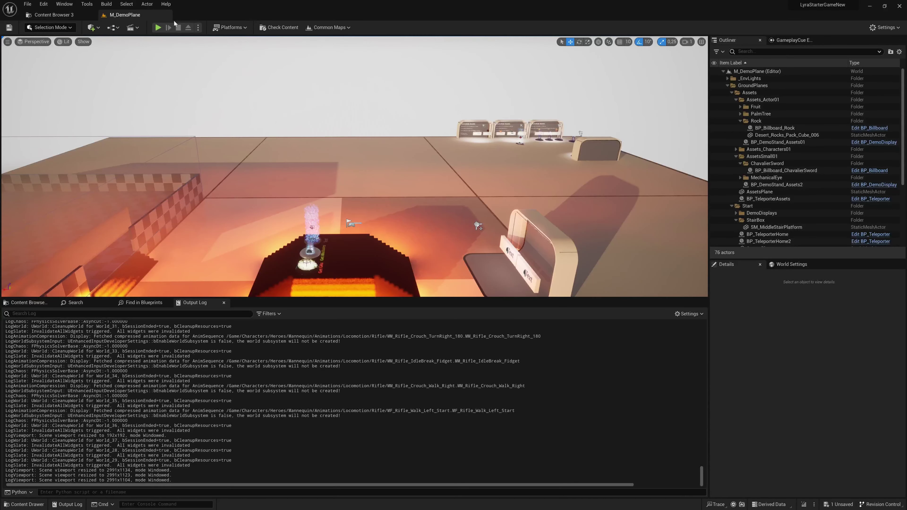
In the level editor's Content Browser, open Bastian Content/Characters/Animation/Dances and select all its animations.
left_click(28, 303)
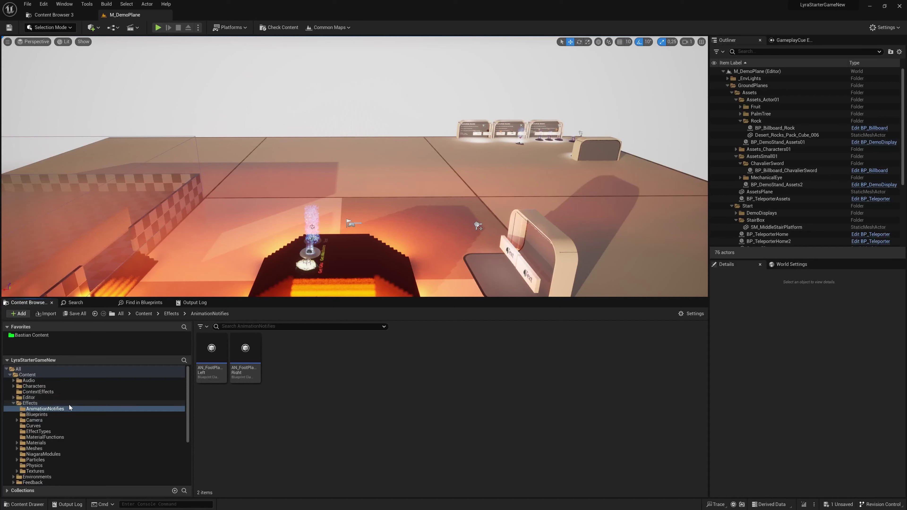
left_click(35, 336)
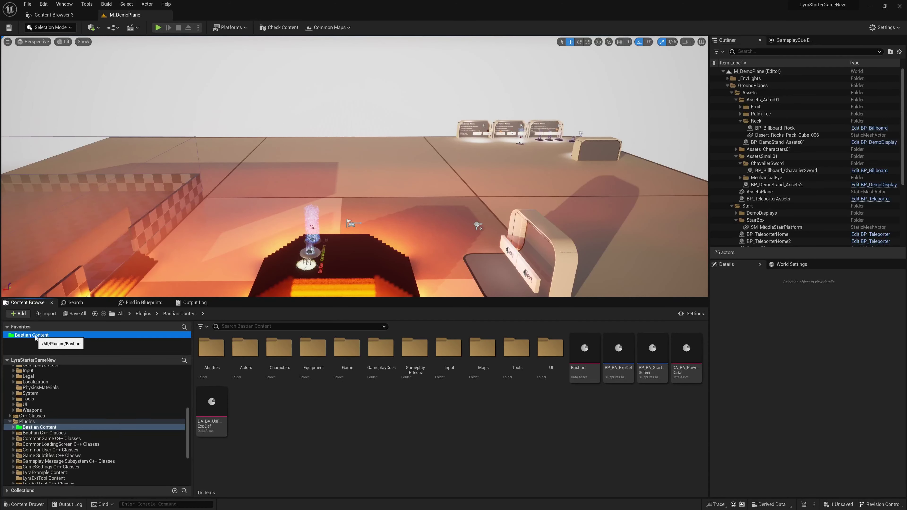
double_click(280, 352)
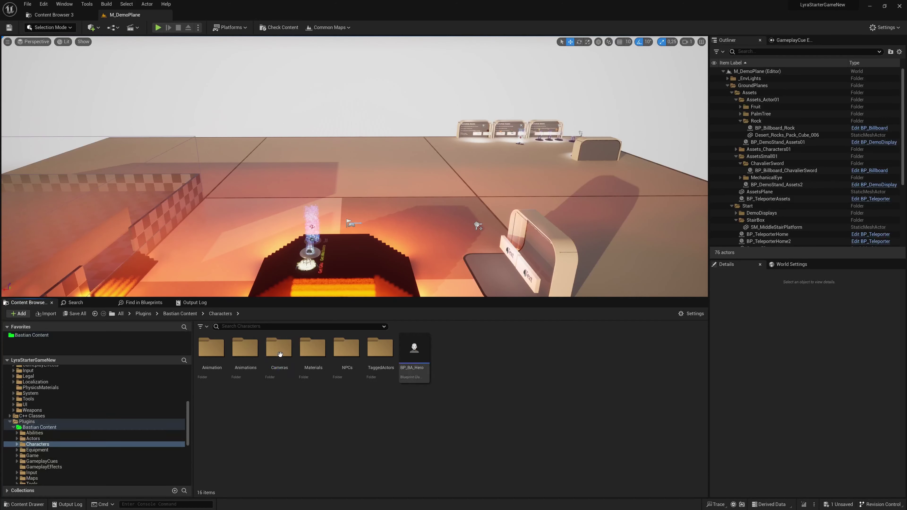
double_click(213, 348)
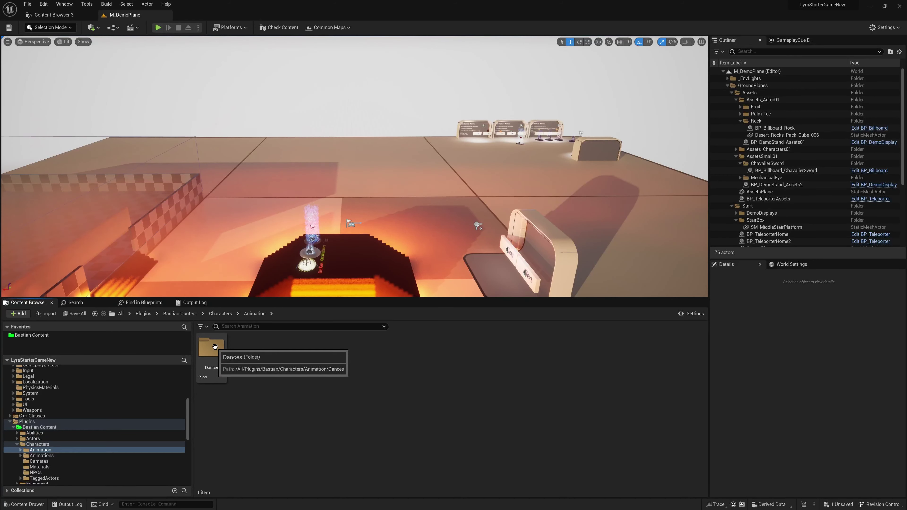
double_click(213, 347)
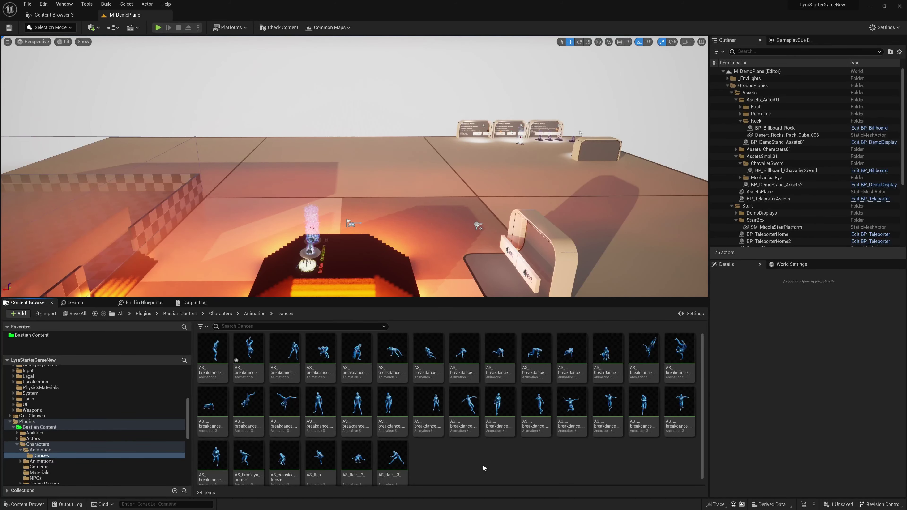
mouse_move(220, 348)
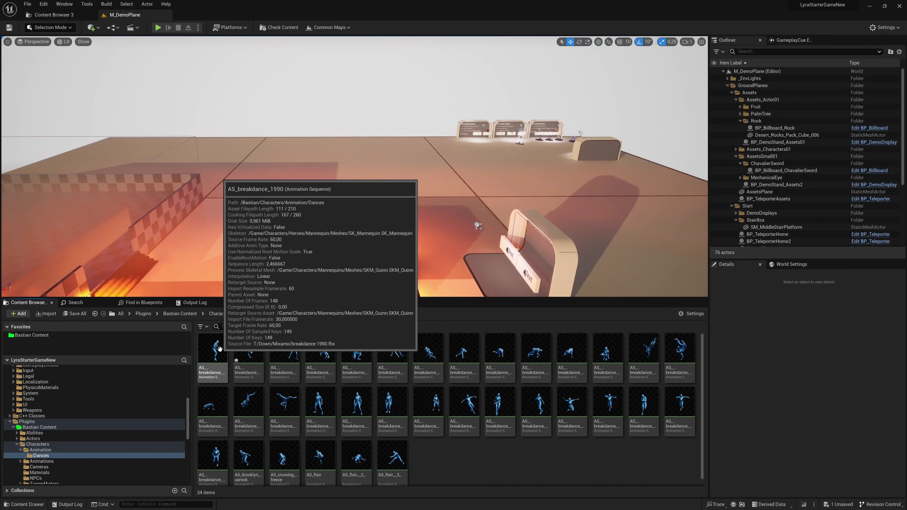
left_click(219, 349)
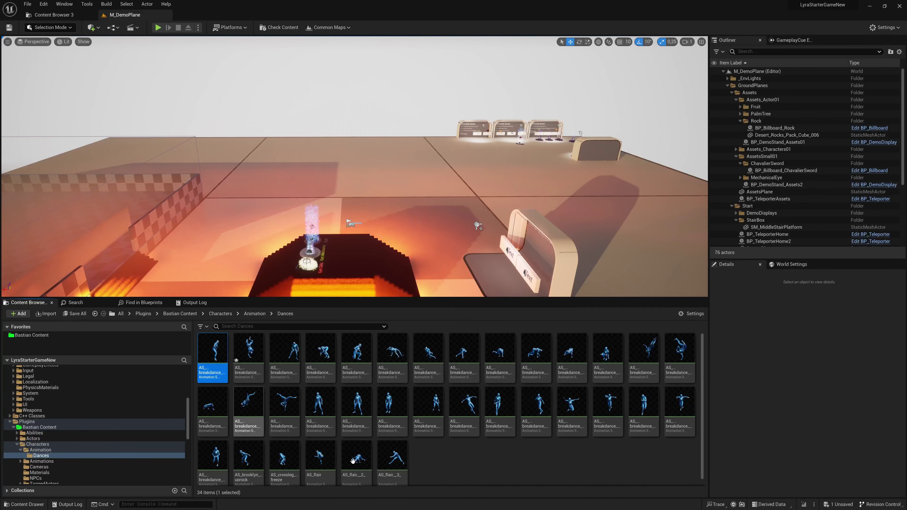
left_click(392, 459, "shift")
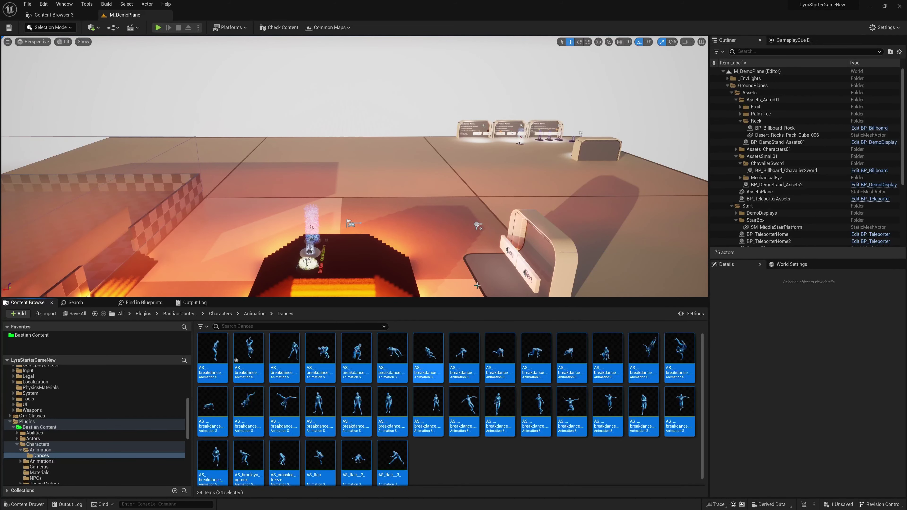
Switch to File Explorer, bring up the file name of AddAnimationNotifierTracks.py in BastianPlugin's Python folder for copying, and return to the Unreal editor.
key("alt+Tab")
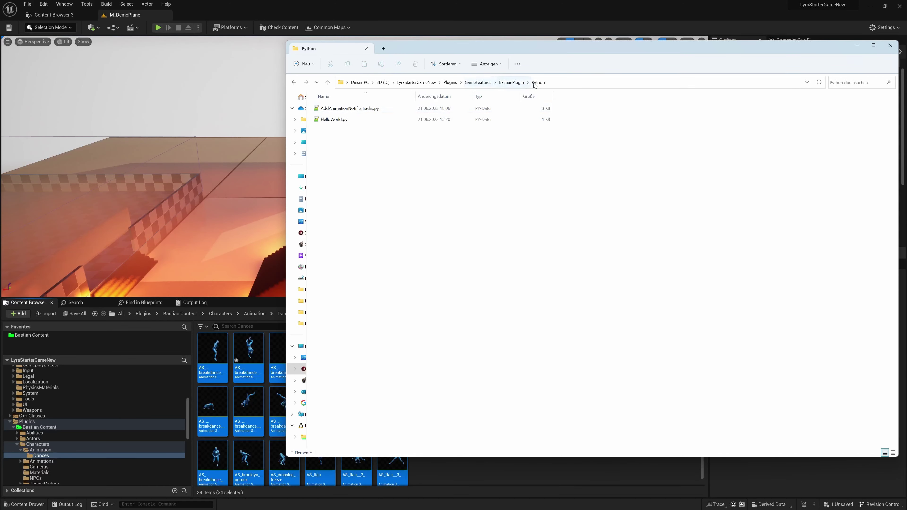
left_click(357, 108)
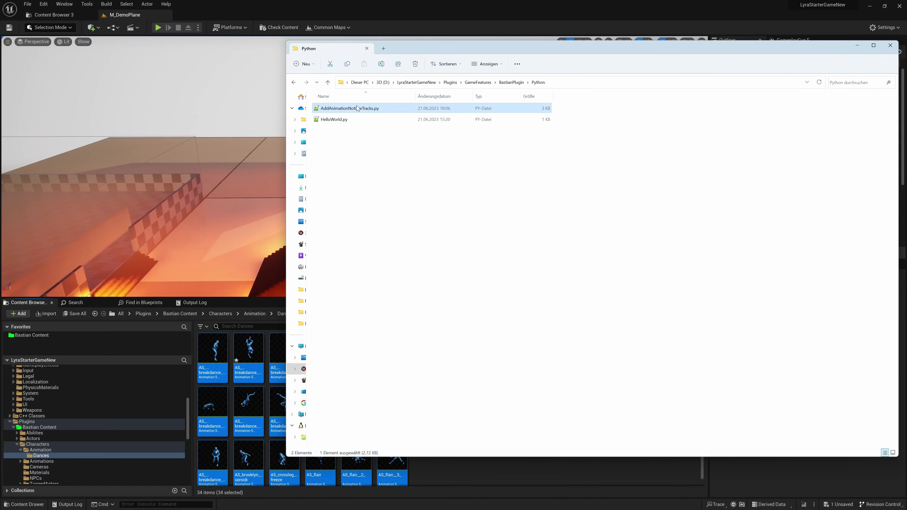
left_click(379, 108)
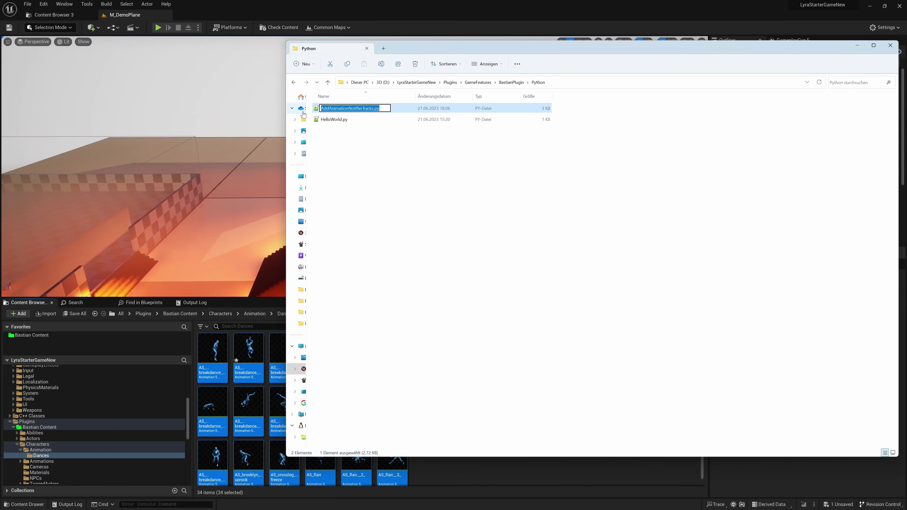
left_click(428, 471)
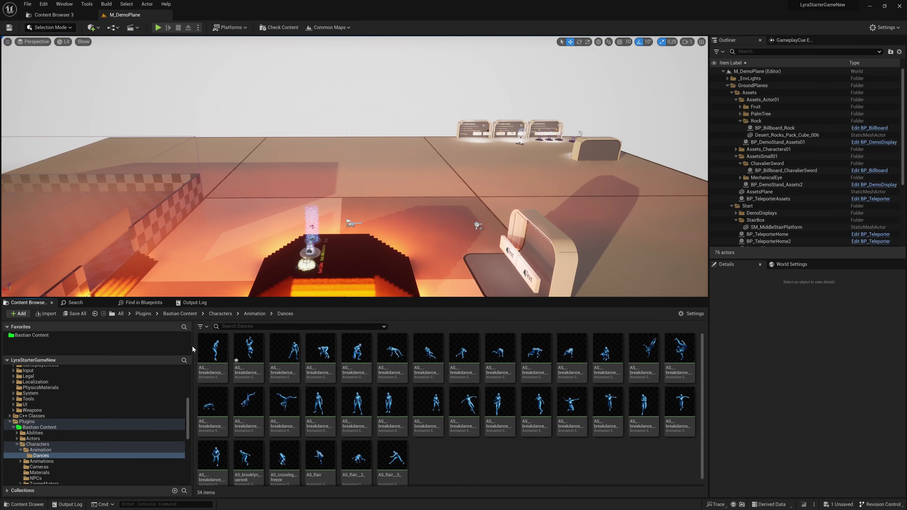
Set the console to Python, run AddAnimationNotifierTracks.py and check the Output Log.
left_click(112, 505)
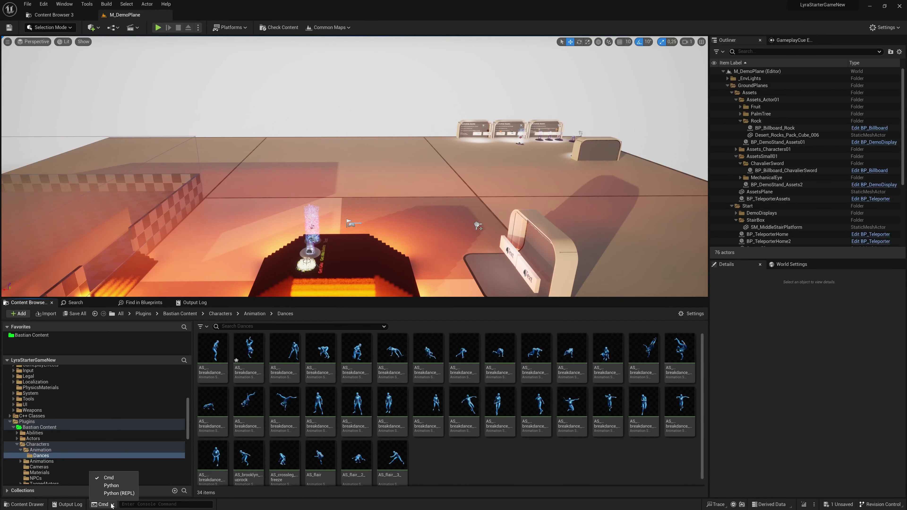
left_click(112, 487)
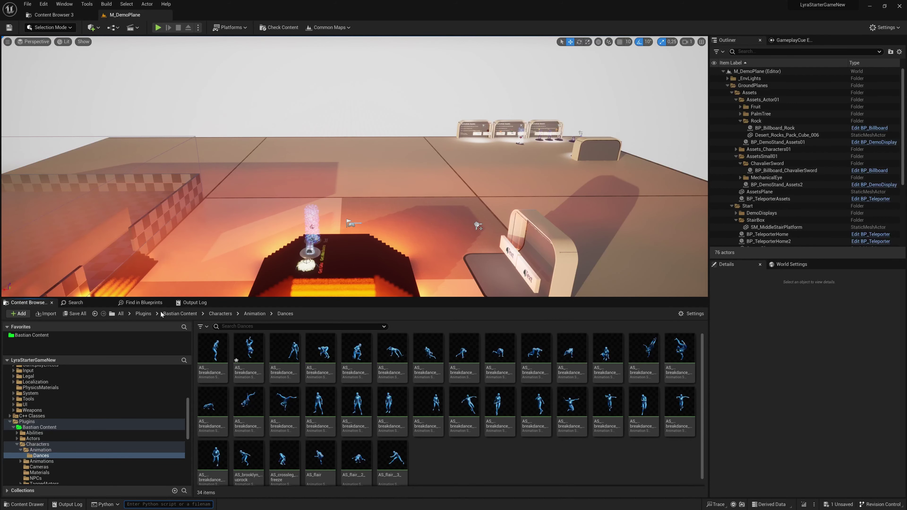
left_click(188, 307)
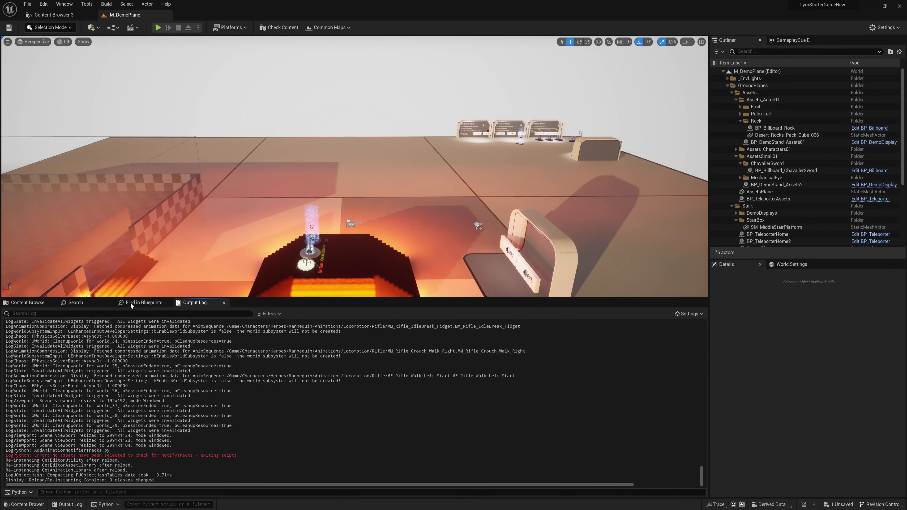
Select all animations in the Dances folder and rerun the AddAnimationNotifierTracks.py script on them.
left_click(29, 303)
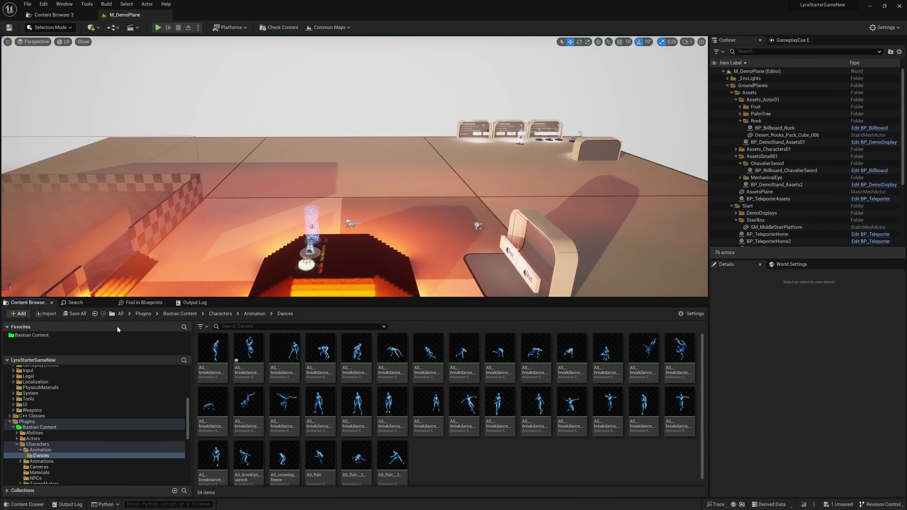
left_click(248, 357)
key("ctrl+a")
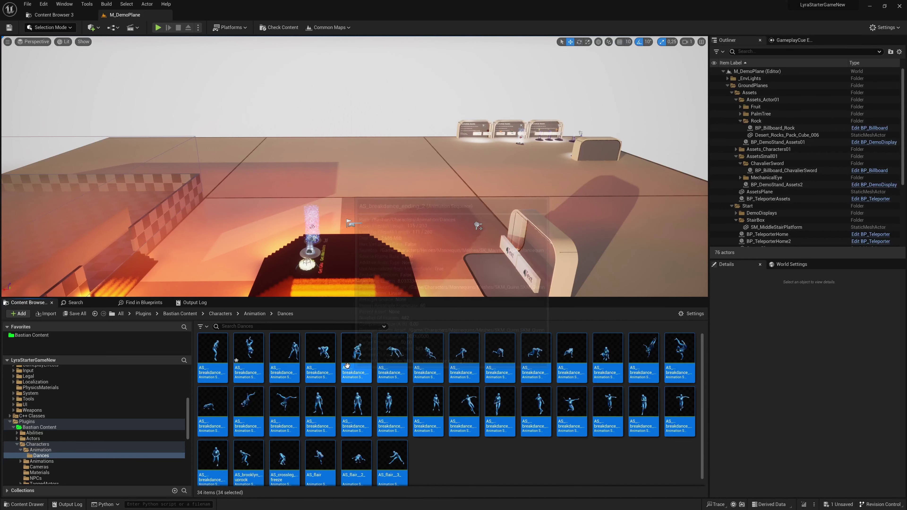
left_click(198, 302)
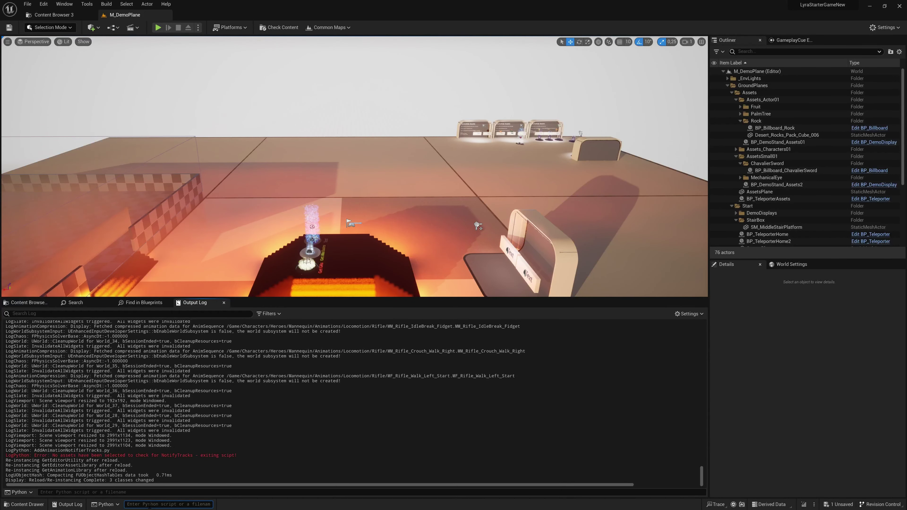
key("Up")
key("Return")
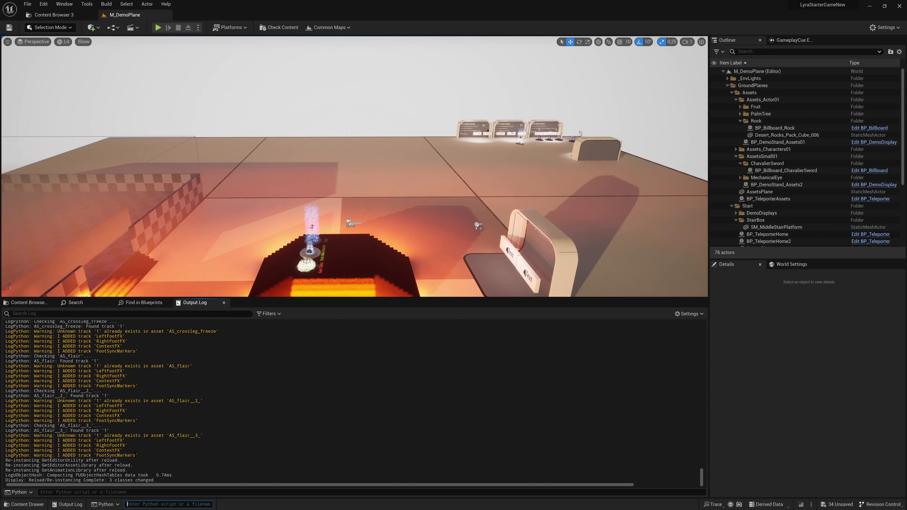
Open the AS_breakdance_ready animation from the Dances folder in the animation editor.
left_click(54, 15)
left_click(372, 177)
double_click(372, 177)
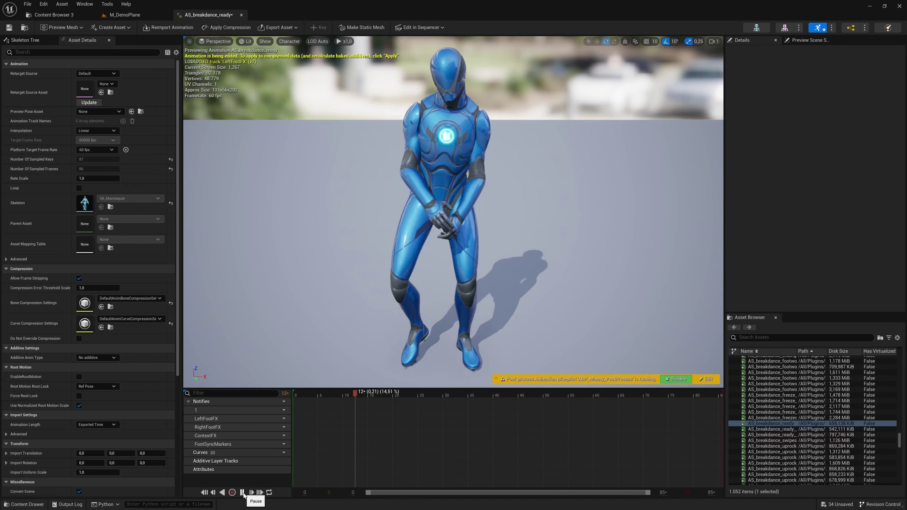
Add an AN_FootPlant_Right notify to the RightFootFX track at about frame 32 of AS_breakdance_ready.
left_click_drag(355, 392, 453, 397)
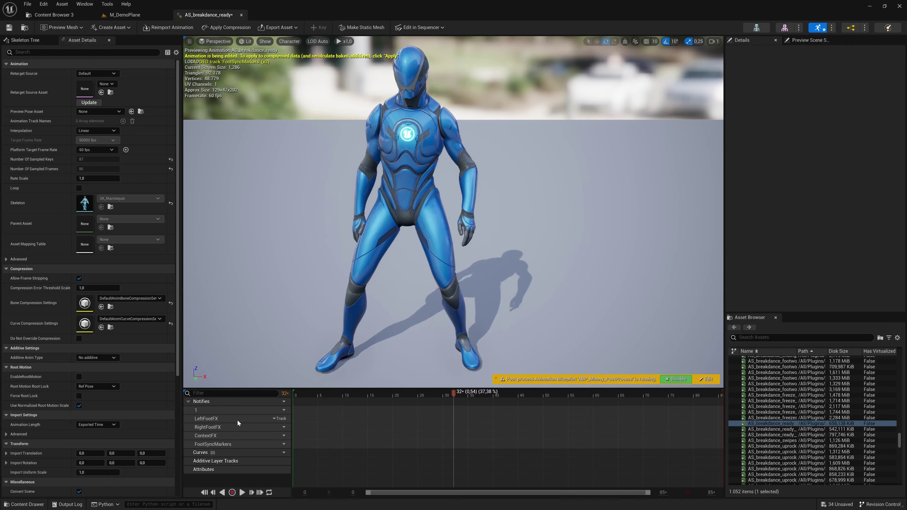
right_click(454, 429)
mouse_move(485, 443)
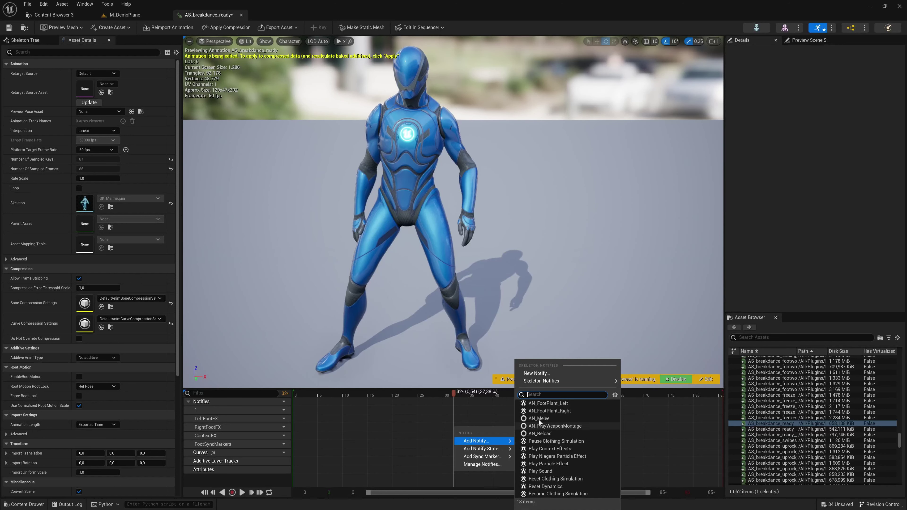
left_click(550, 412)
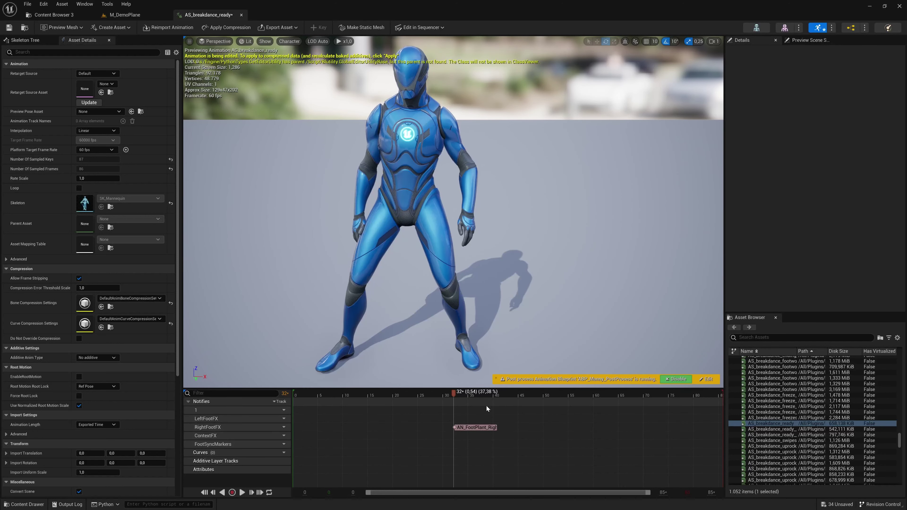
Add an AN_FootPlant_Left notify to the LeftFootFX track at about frame 66 of AS_breakdance_ready.
left_click_drag(459, 393, 638, 395)
scroll(516, 328, "down", 3)
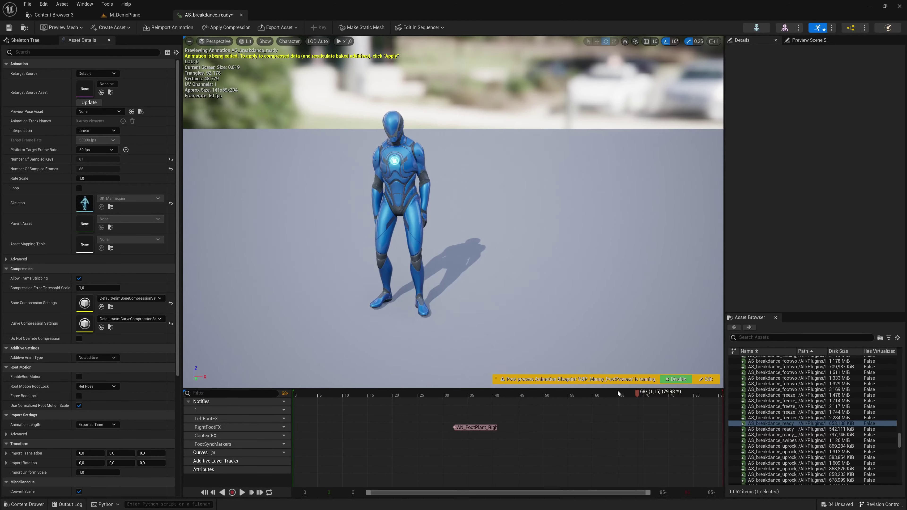
scroll(608, 378, "up", 3)
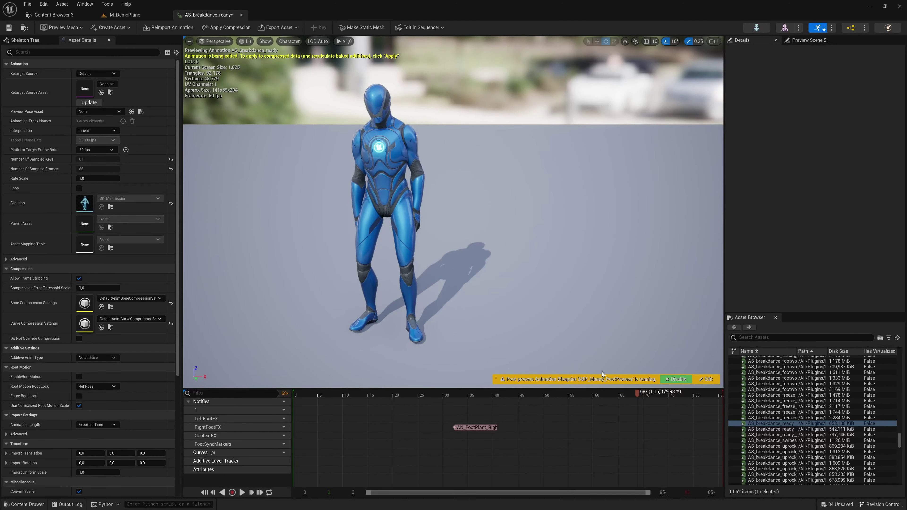
mouse_move(639, 393)
left_mouse_down()
mouse_move(673, 394)
mouse_move(581, 400)
mouse_move(628, 395)
left_mouse_up()
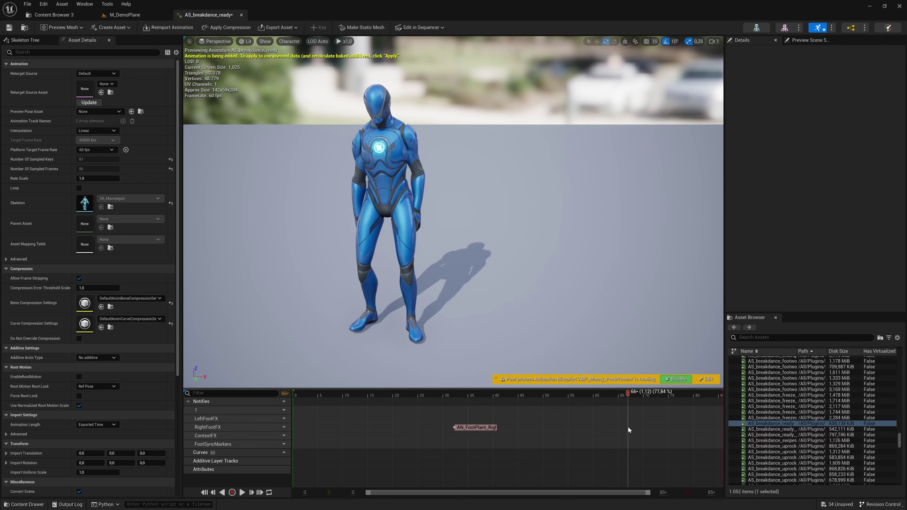
right_click(627, 410)
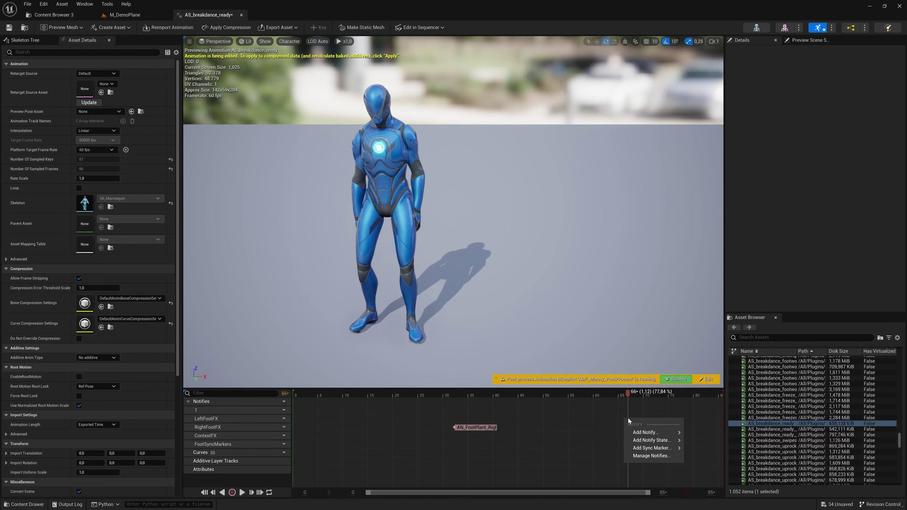
right_click(628, 418)
mouse_move(649, 431)
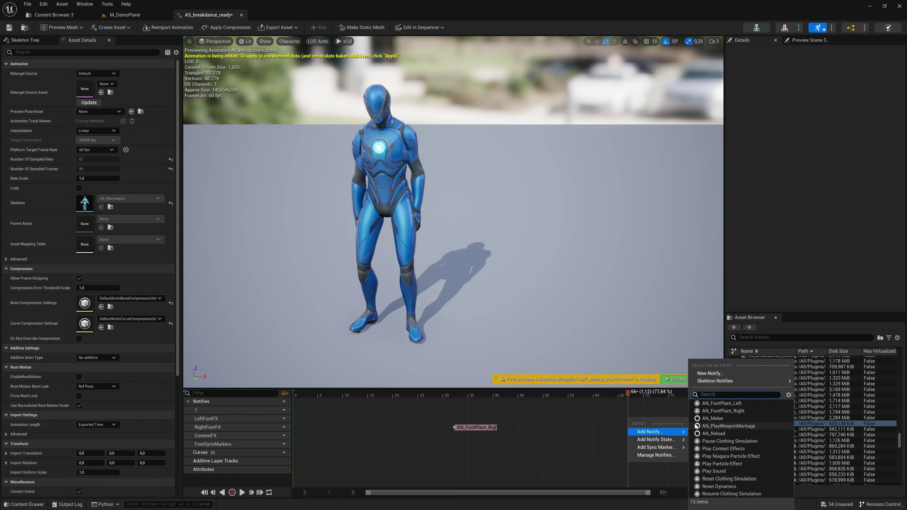
left_click(708, 403)
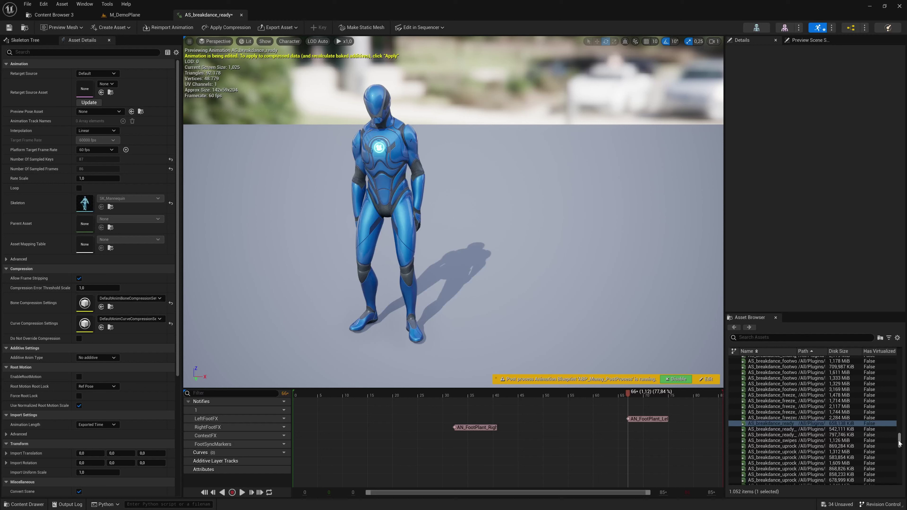
Open the MM_Rifle_Walk_Bwd_Pivot animation and copy its AnimEffect.Footstep.Walk notify at frame 24 on the ContextFX track.
left_click_drag(900, 443, 859, 418)
double_click(858, 415)
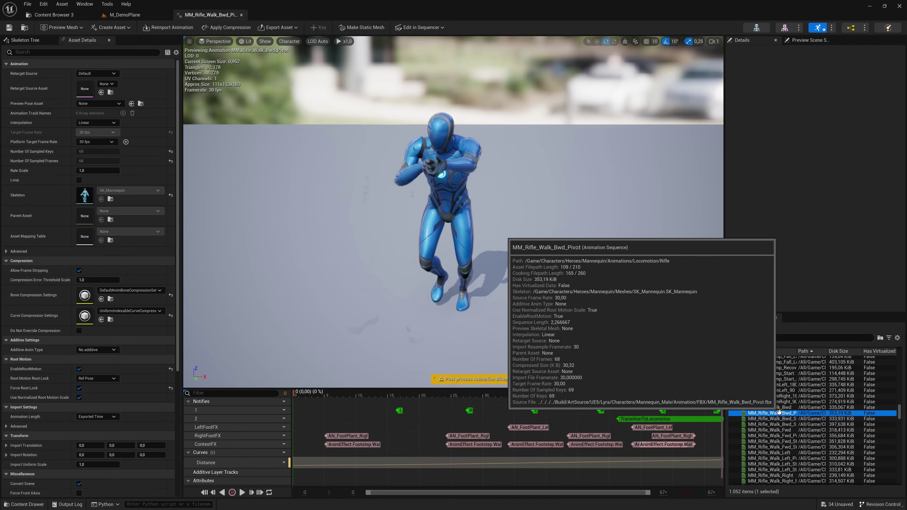
right_click(464, 444)
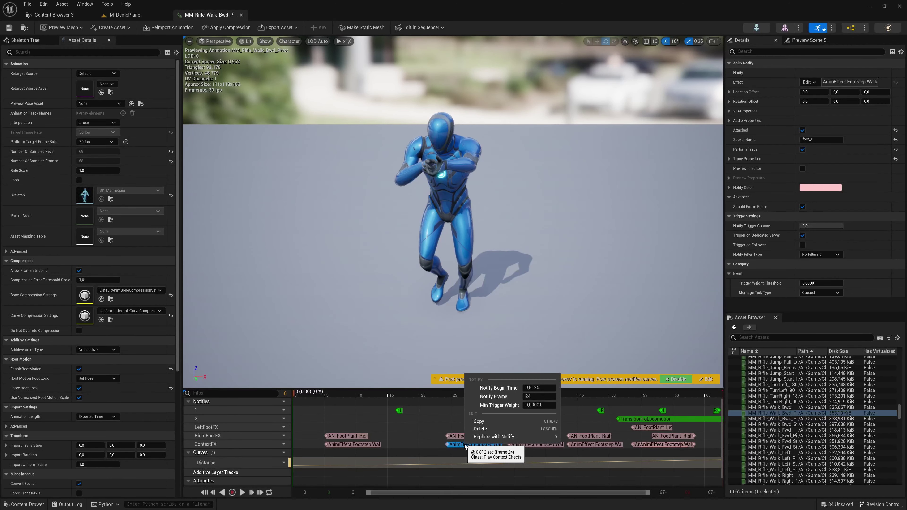
left_click(484, 422)
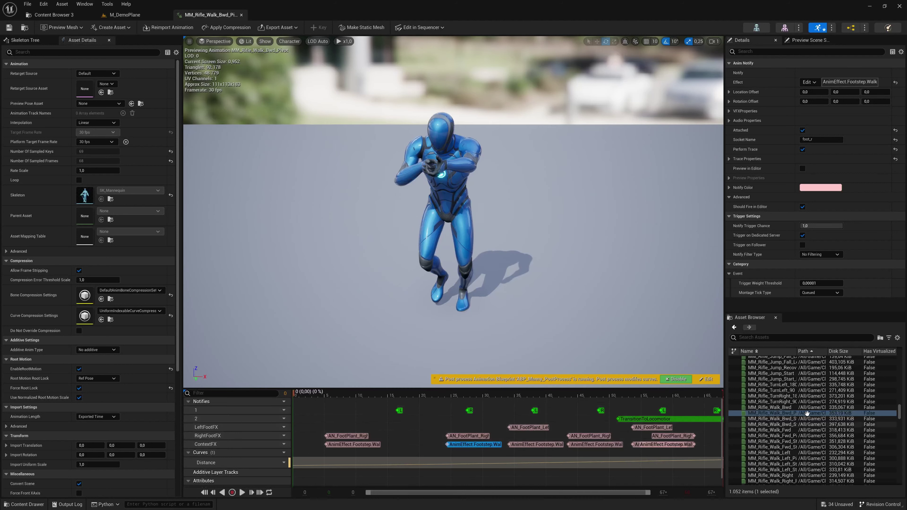
Reopen the AS_breakdance_ready animation from the Dances folder.
left_click_drag(901, 413, 901, 423)
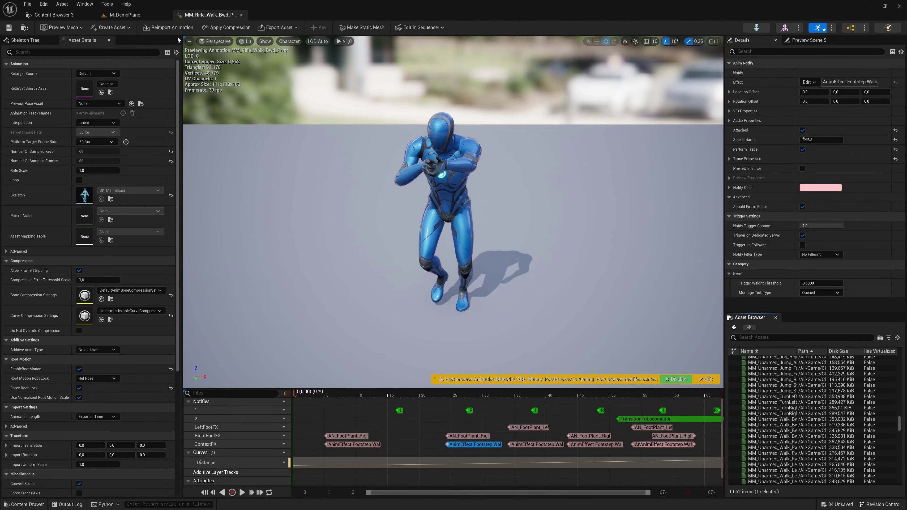
left_click(54, 15)
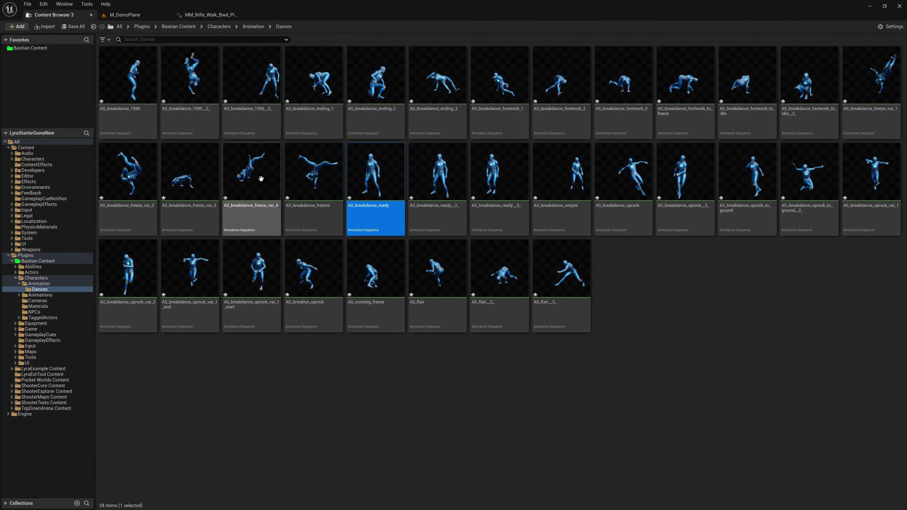
double_click(356, 171)
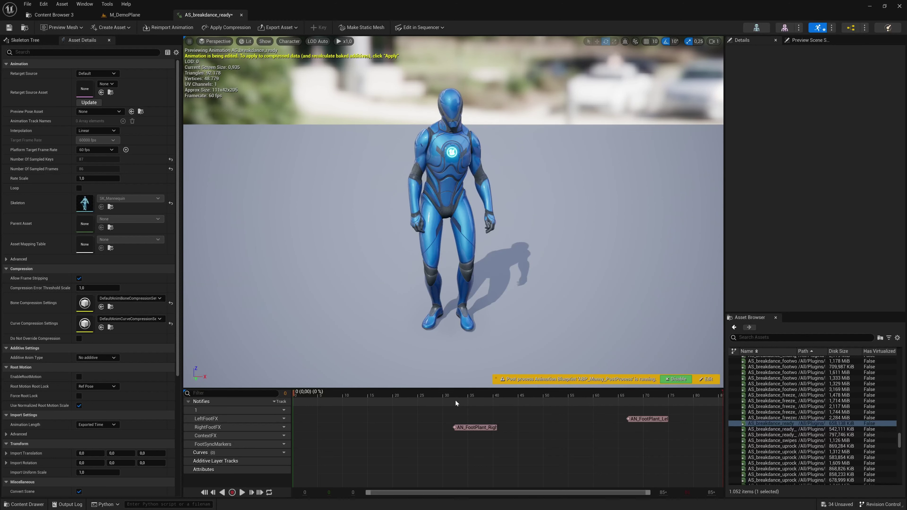
Paste the copied AnimEffect.Footstep.Walk notify onto the ContextFX track at about frames 32 and 66, aligned with the right and left foot plants.
right_click(455, 434)
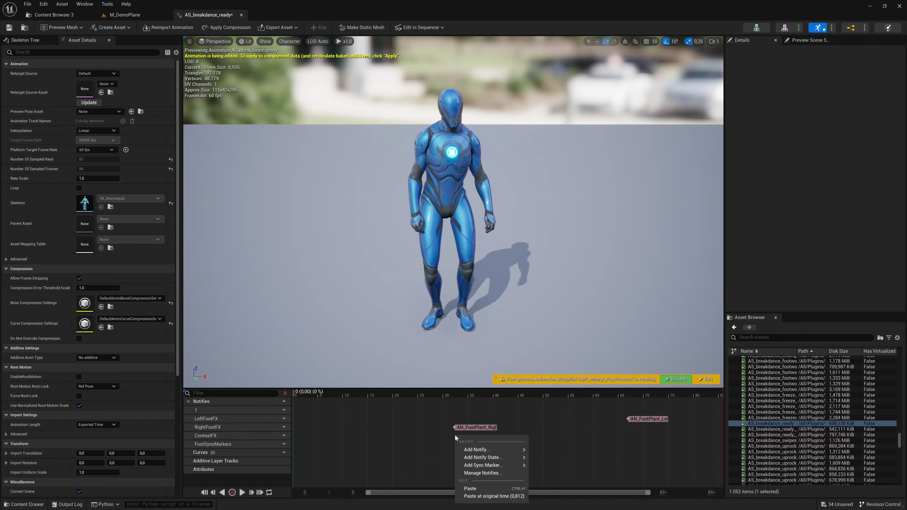
left_click(477, 485)
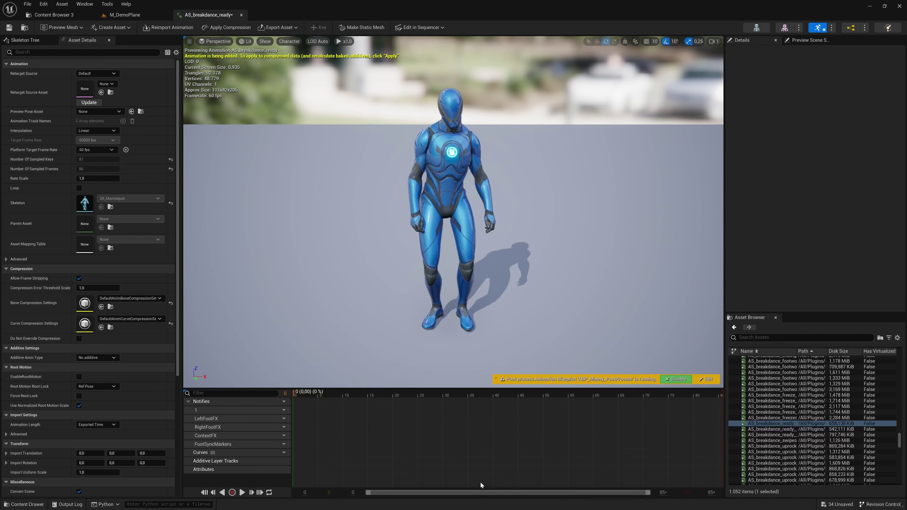
right_click(628, 434)
left_click(658, 487)
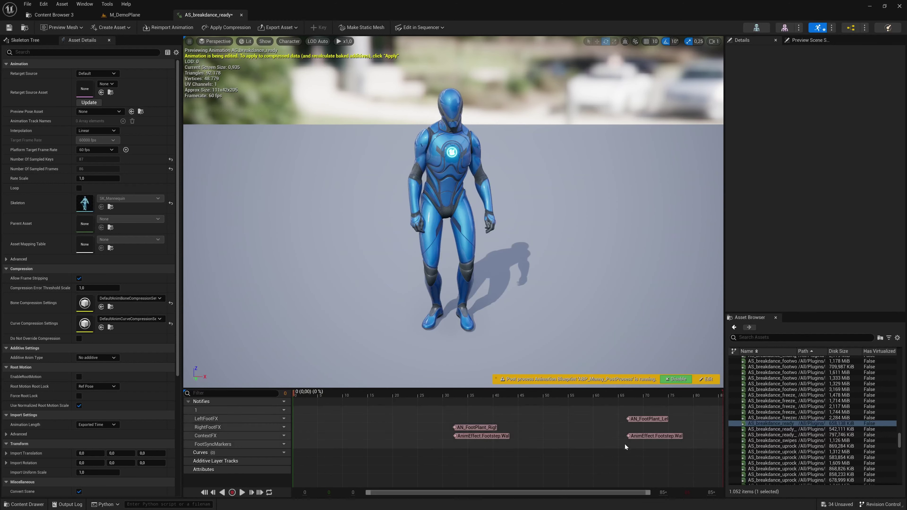